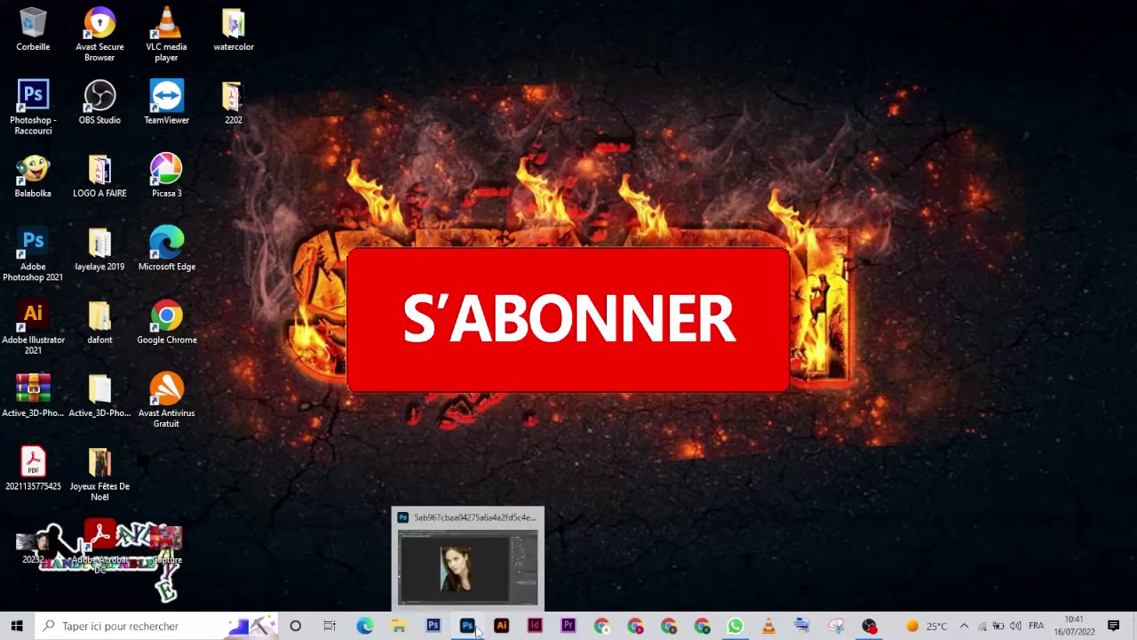
Step: Duplicate the Arrière-plan layer as Arrière-plan copie and hide the original
click(471, 626)
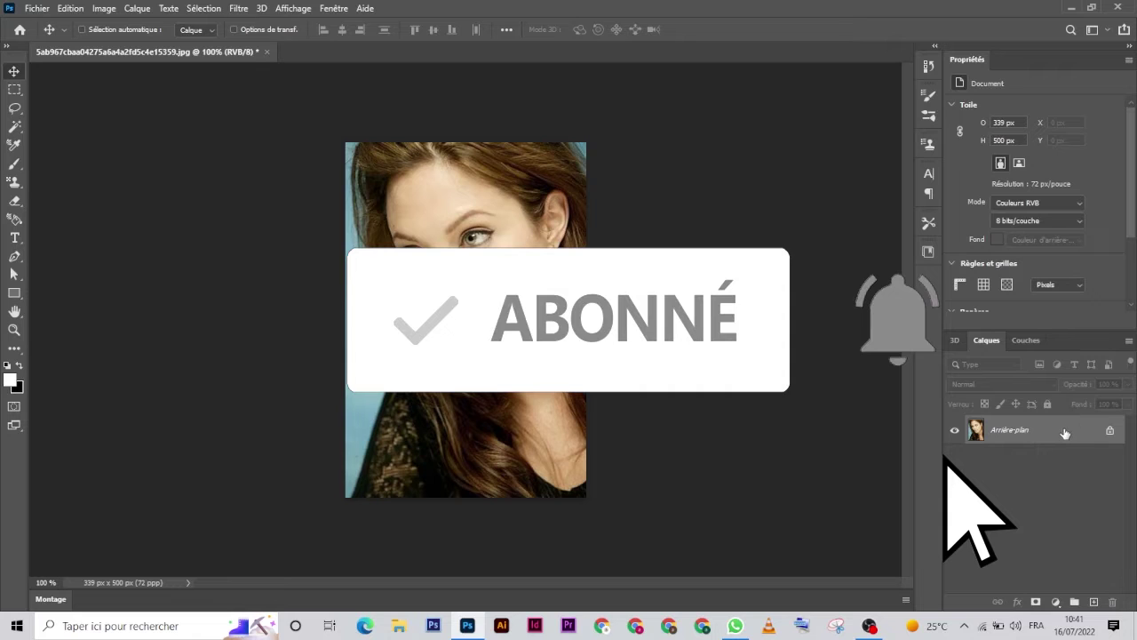
drag(1065, 432, 1100, 594)
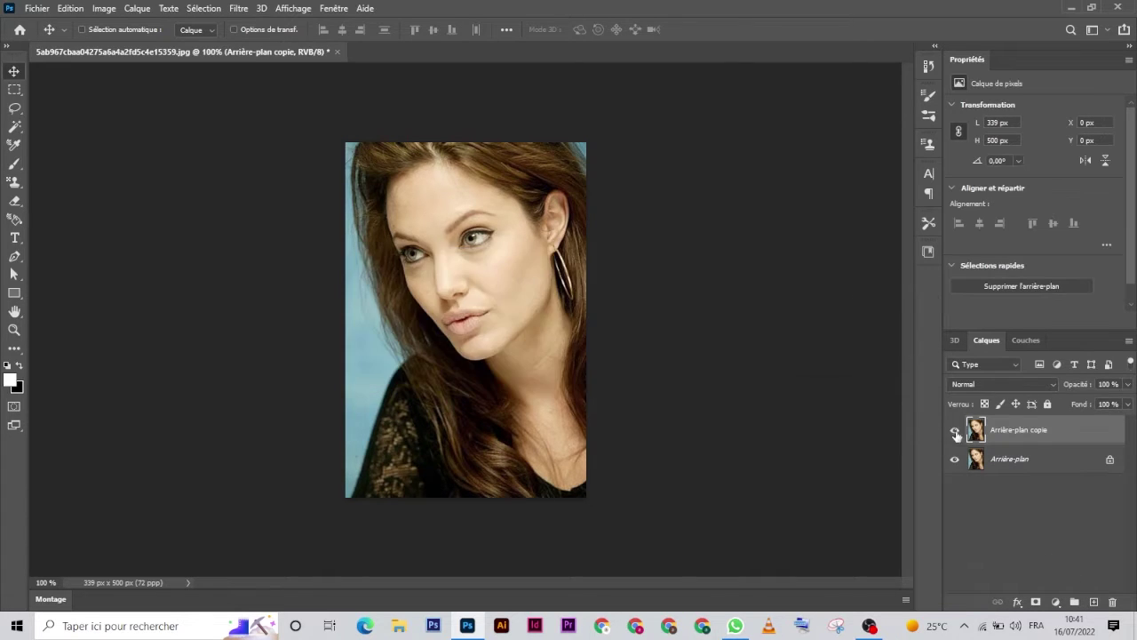
click(954, 458)
click(1056, 601)
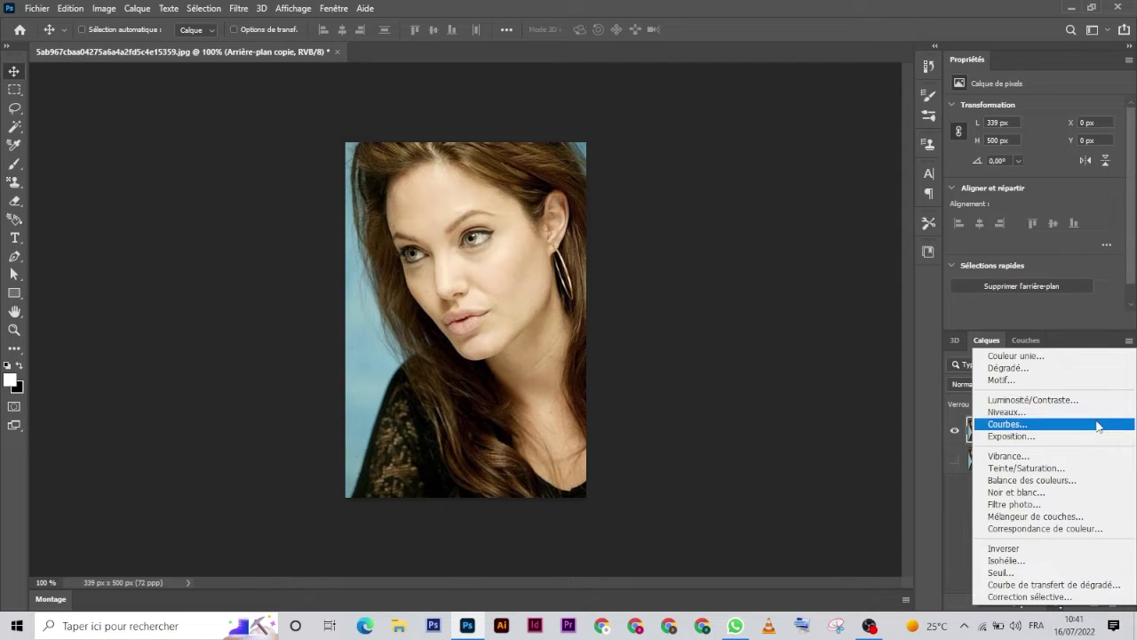
Step: Add a Courbes layer with an S-curve: raised highlights, deepened shadows (input 55, output 31)
click(1109, 424)
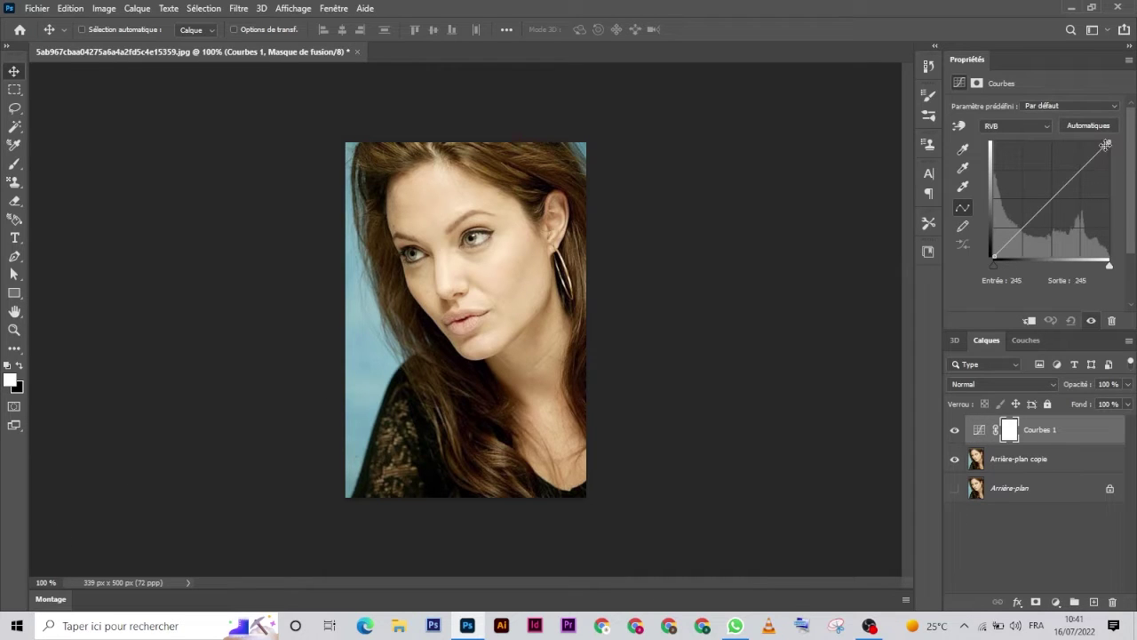
mouse_move(1093, 159)
mouse_down()
mouse_move(1078, 147)
mouse_move(1084, 154)
mouse_up()
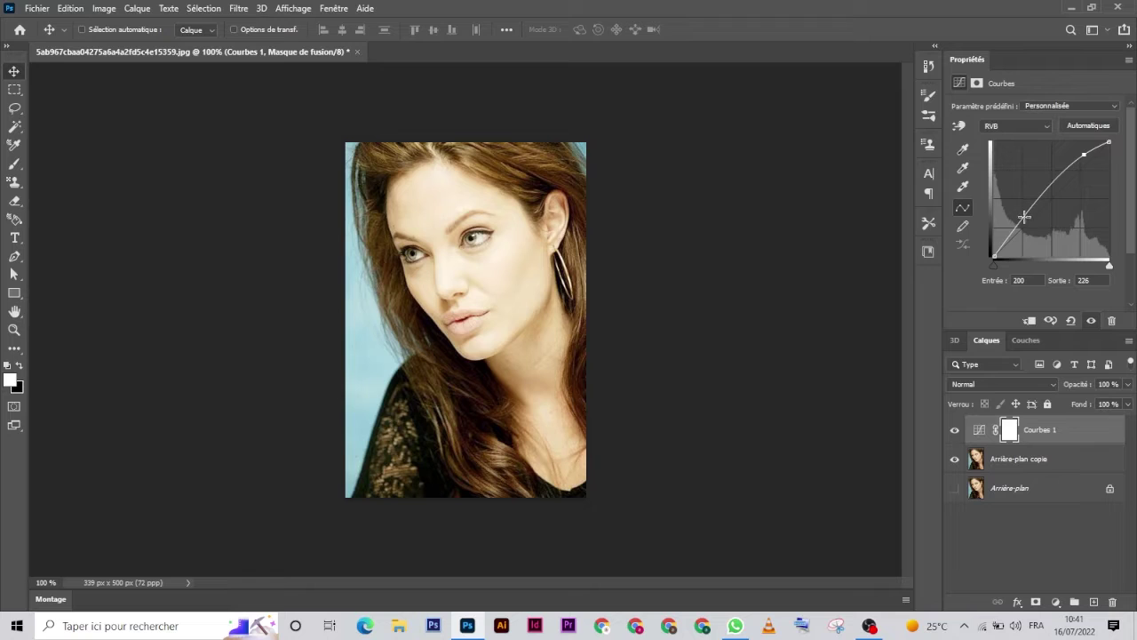
click(1004, 240)
drag(1004, 240, 1020, 241)
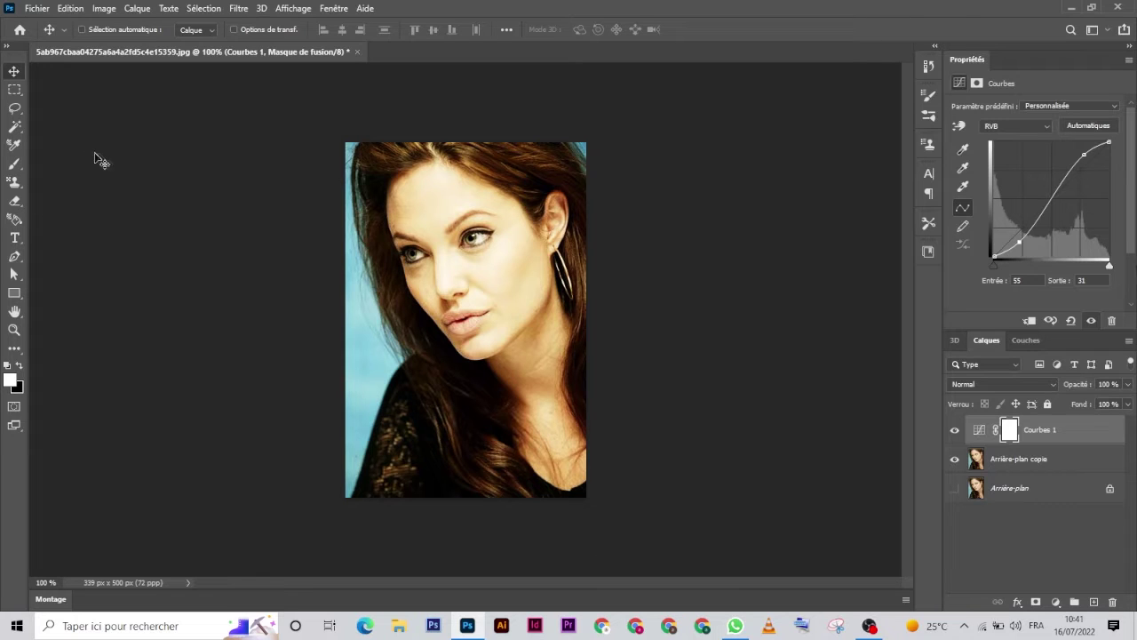
Step: Place the pink-blue holi smoke image into the document via Importer et incorporer
click(37, 8)
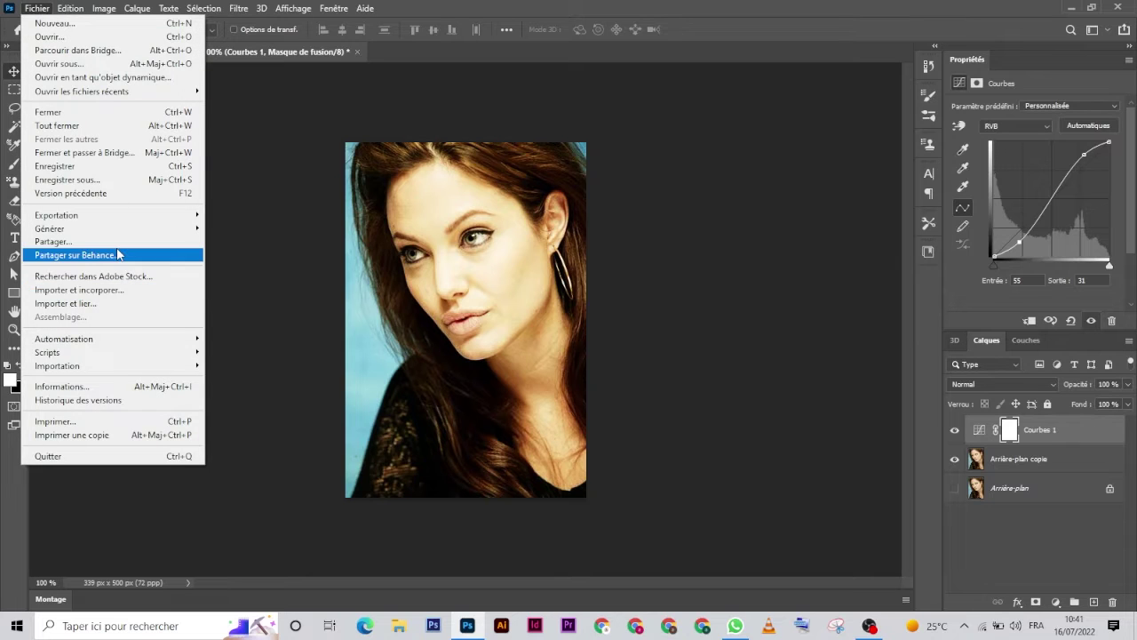
click(131, 294)
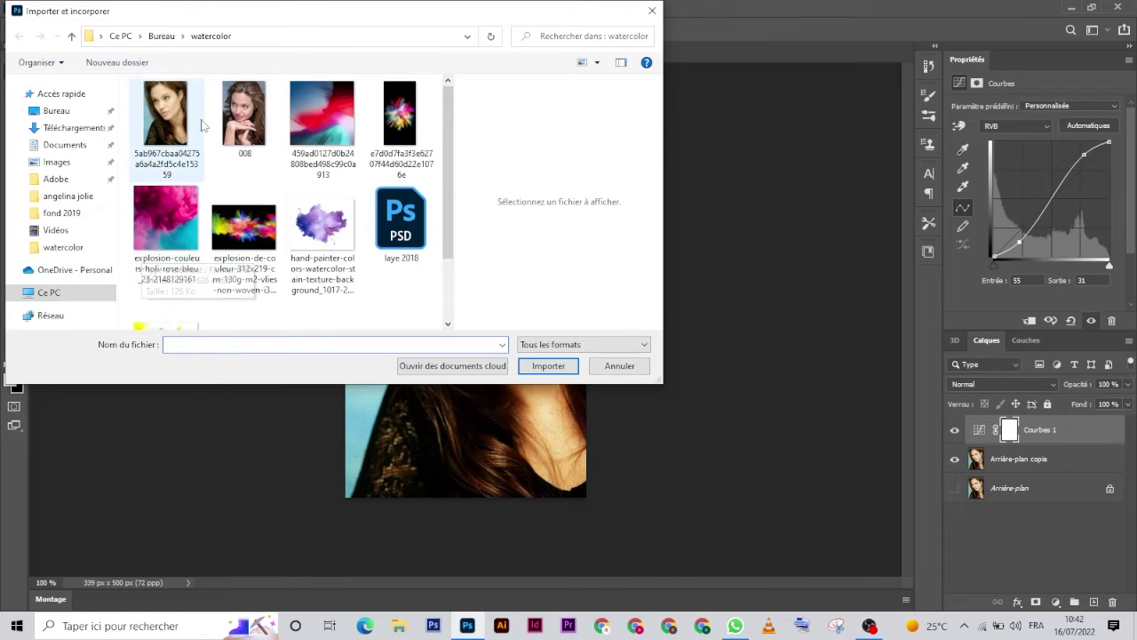
double_click(168, 229)
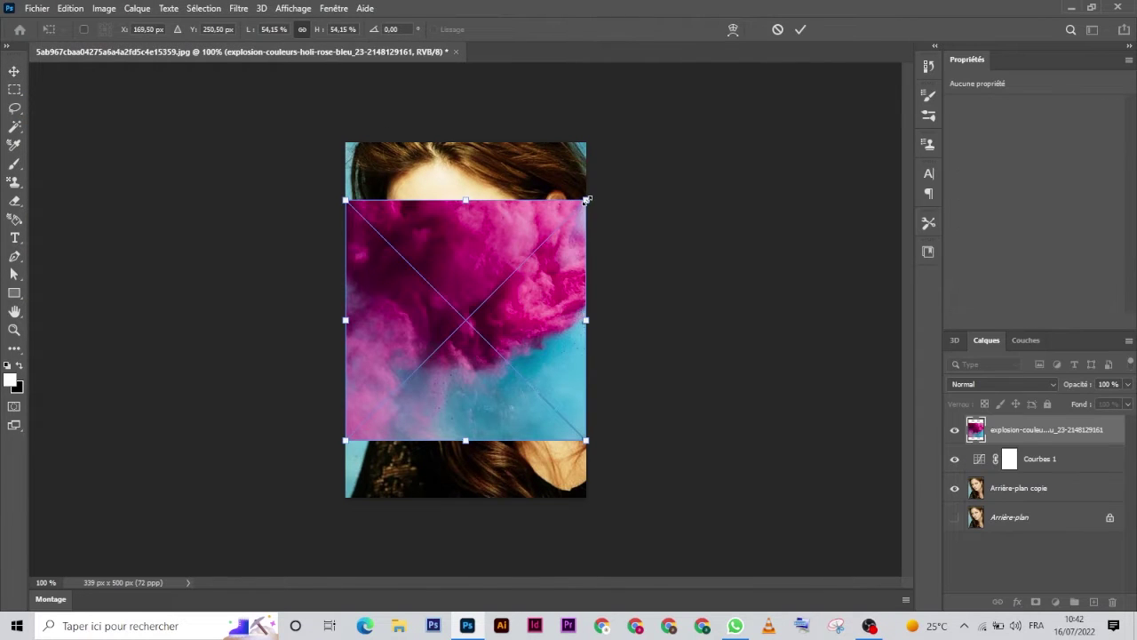
Step: Scale the smoke image to 87.30% and position it to cover the whole canvas
drag(586, 199, 701, 106)
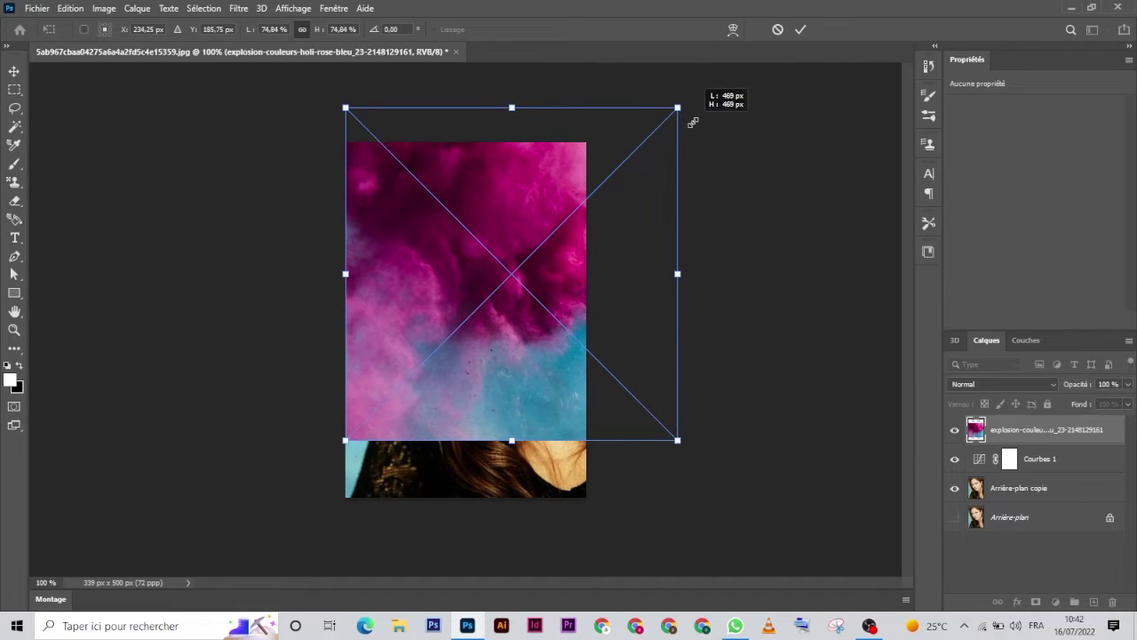
drag(701, 107, 683, 135)
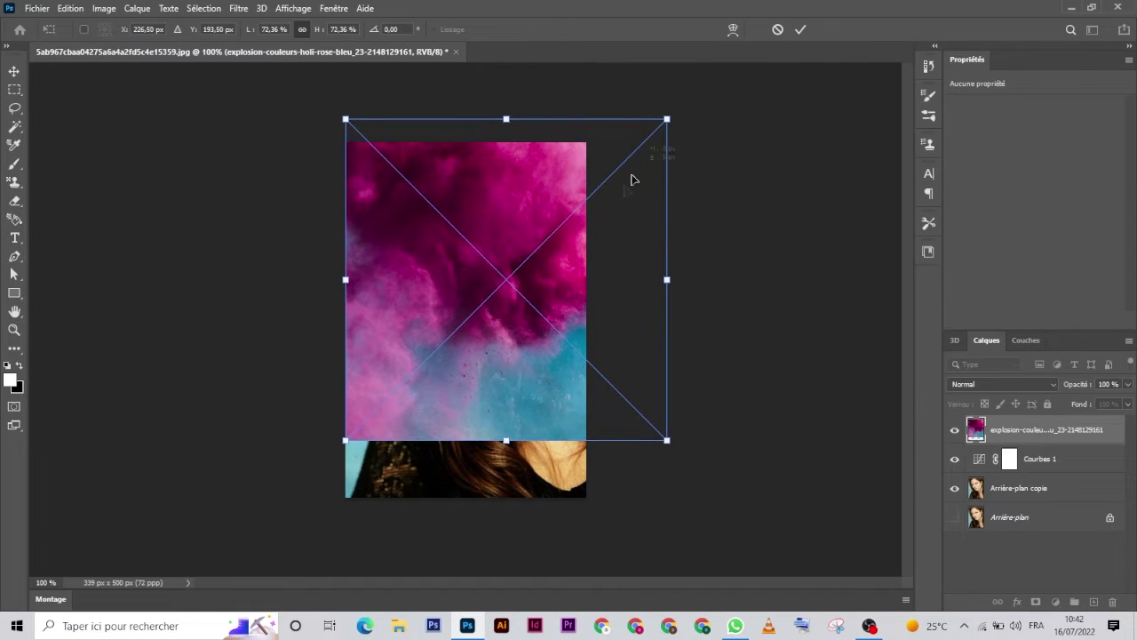
drag(632, 178, 608, 252)
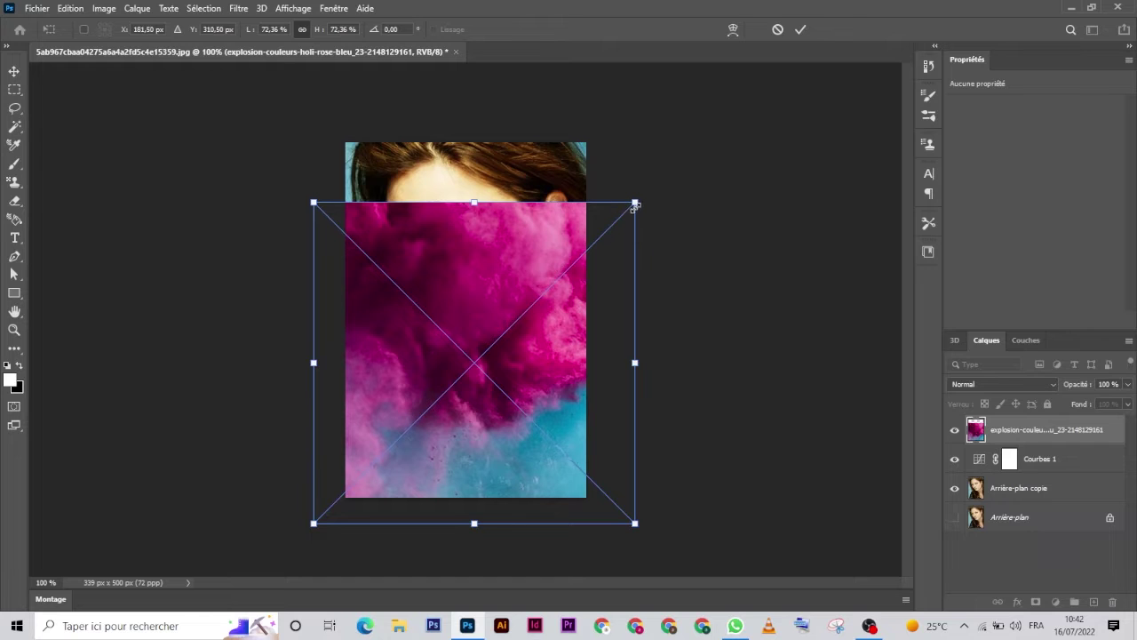
drag(634, 205, 719, 159)
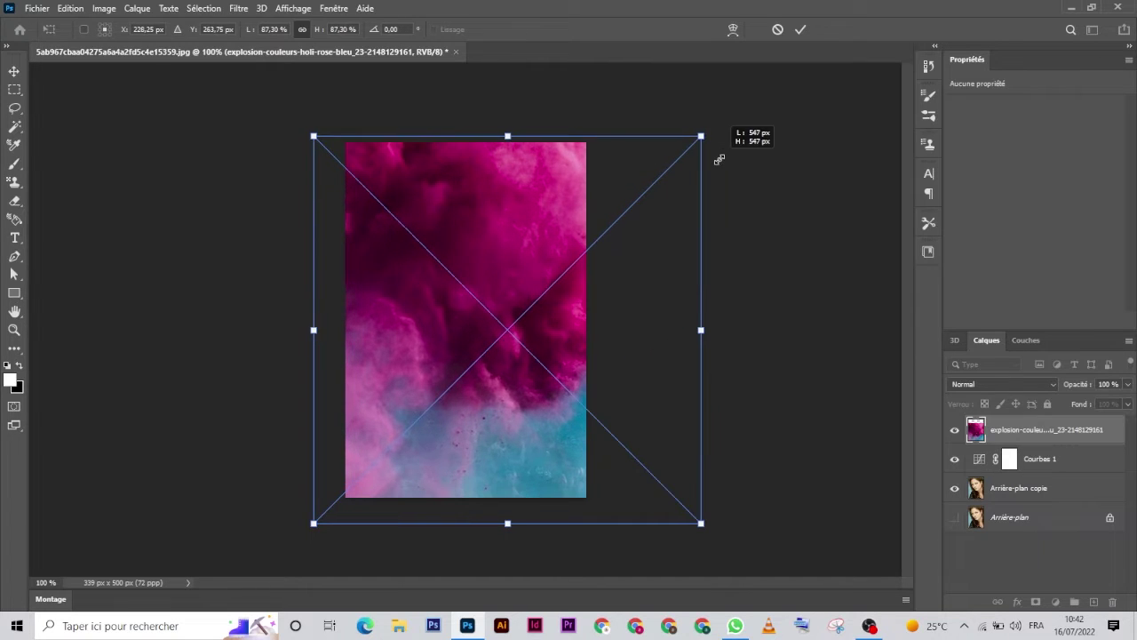
mouse_move(591, 284)
mouse_down()
mouse_move(575, 260)
mouse_move(572, 273)
mouse_up()
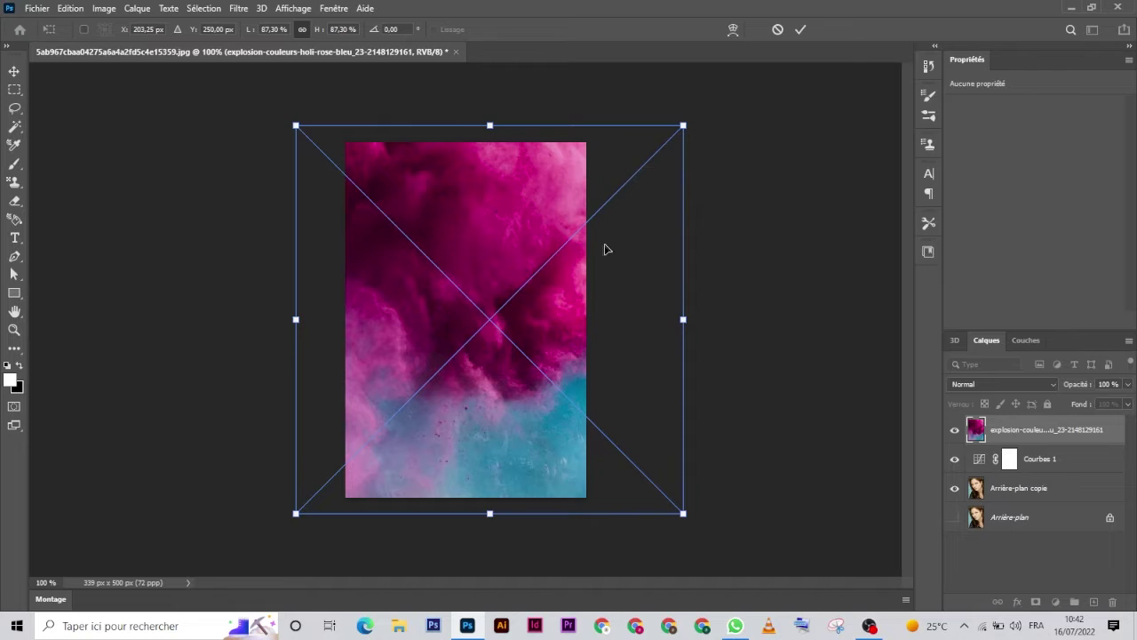
drag(606, 249, 590, 247)
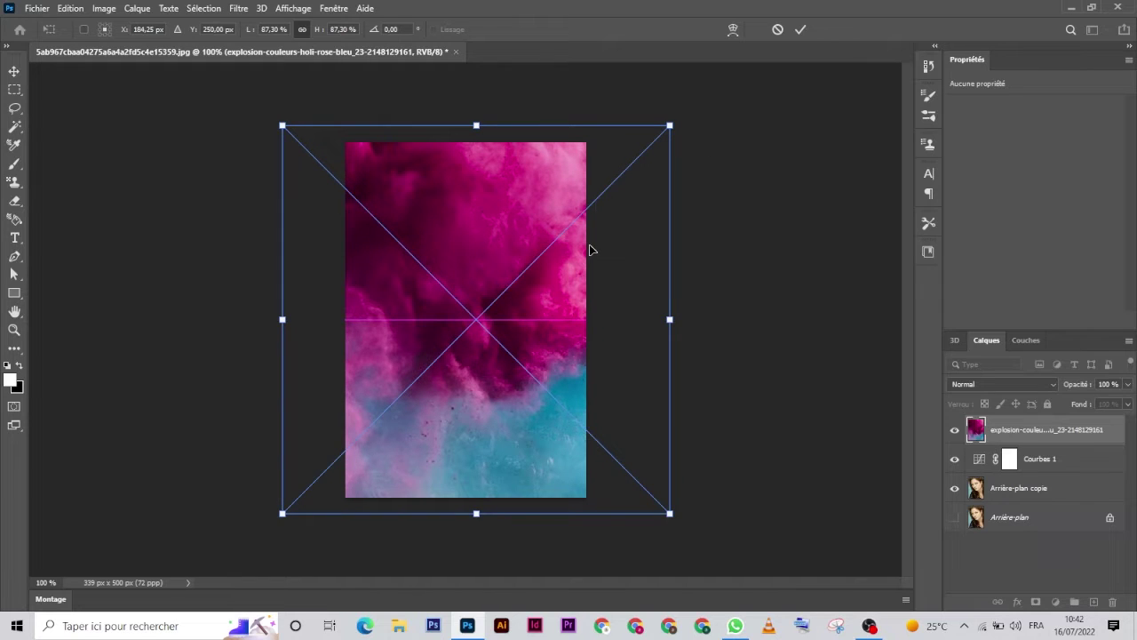
click(799, 30)
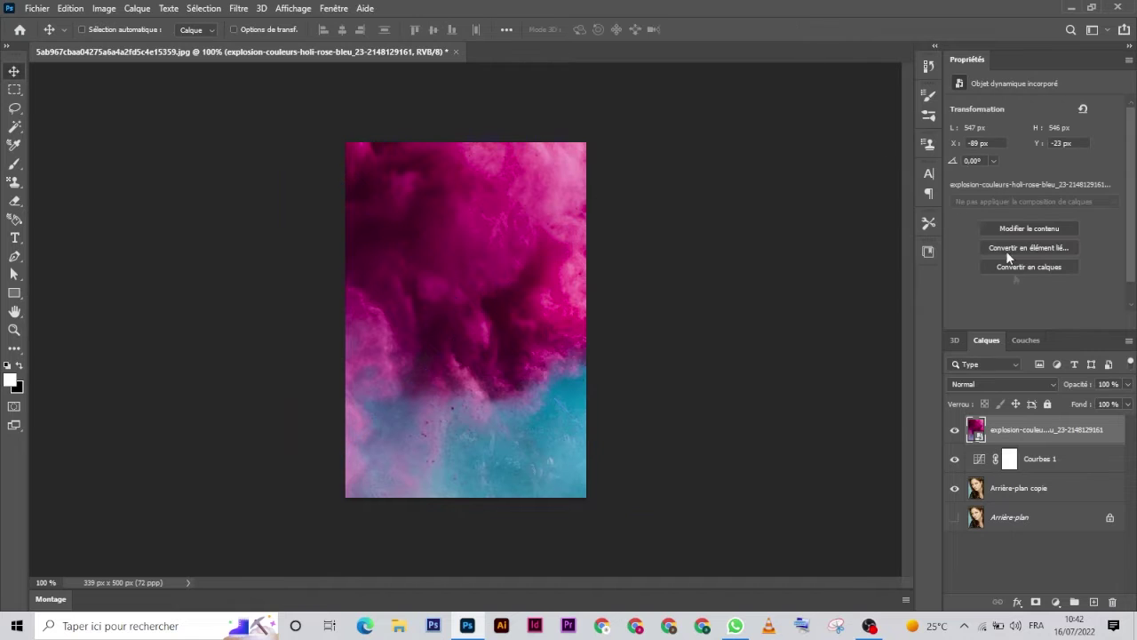
Step: Rasterize the smoke layer, put it into a new Groupe 1, then collapse and hide it
right_click(1017, 430)
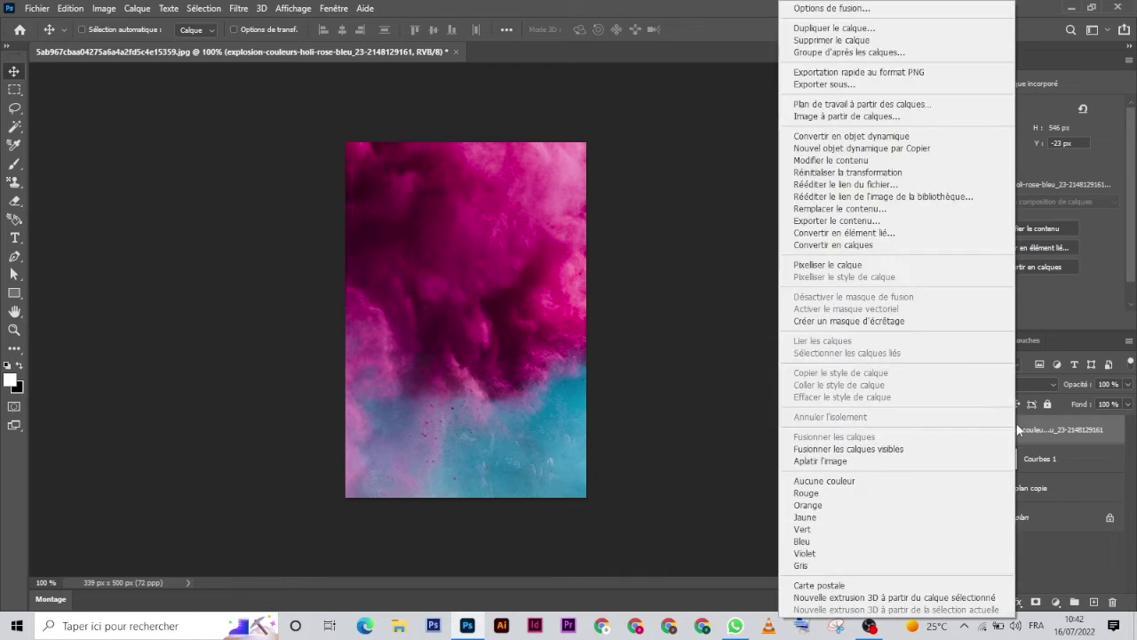
click(938, 265)
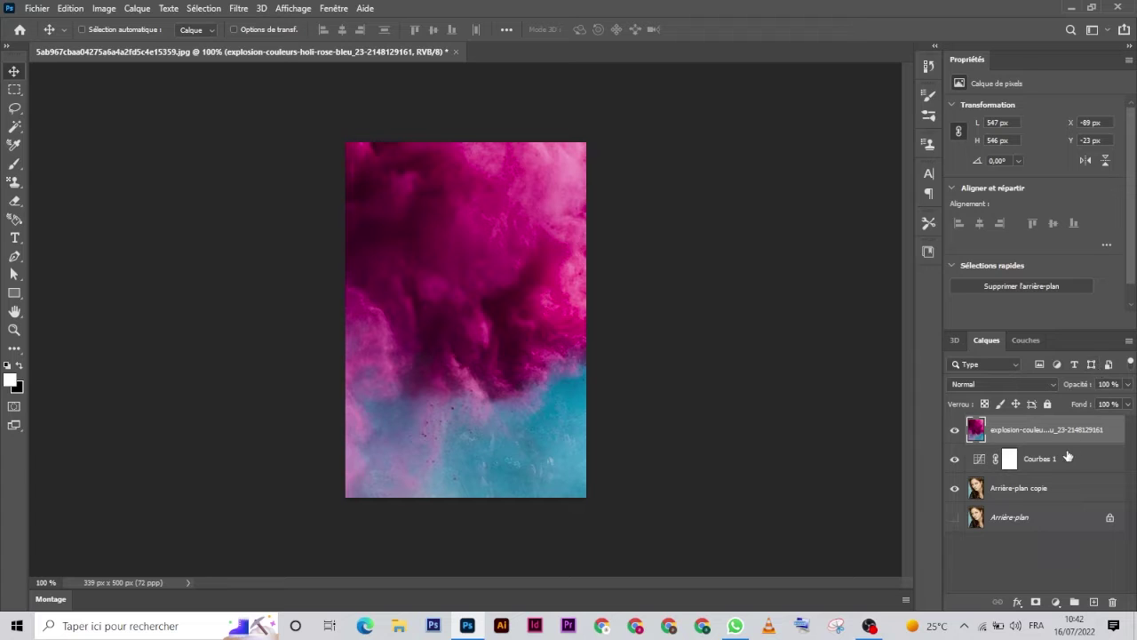
drag(1065, 437, 1074, 601)
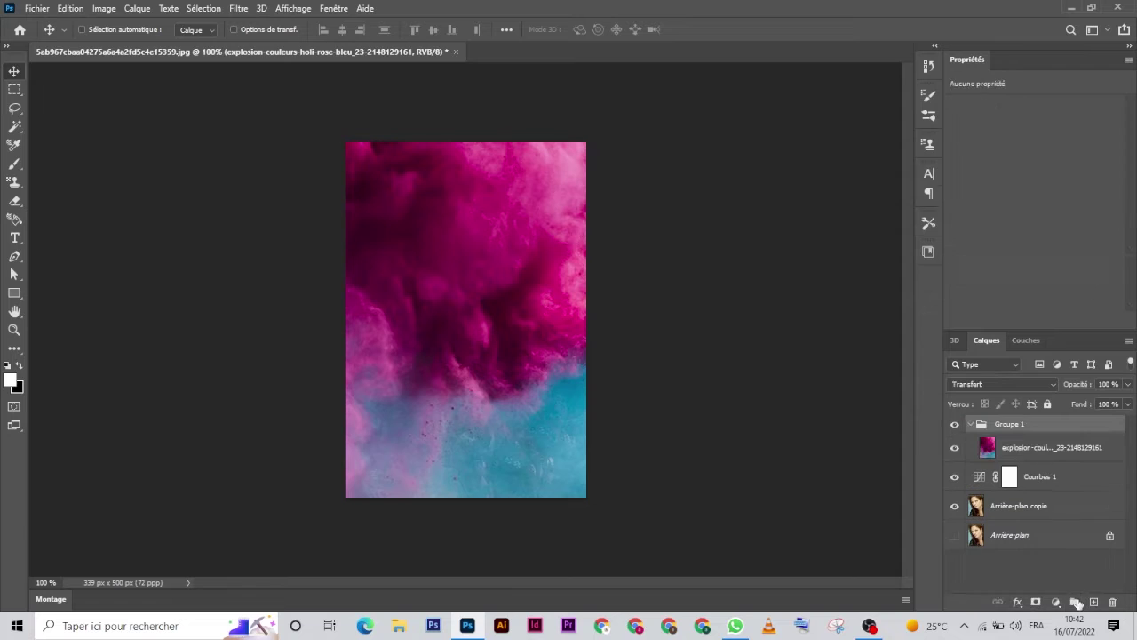
click(970, 424)
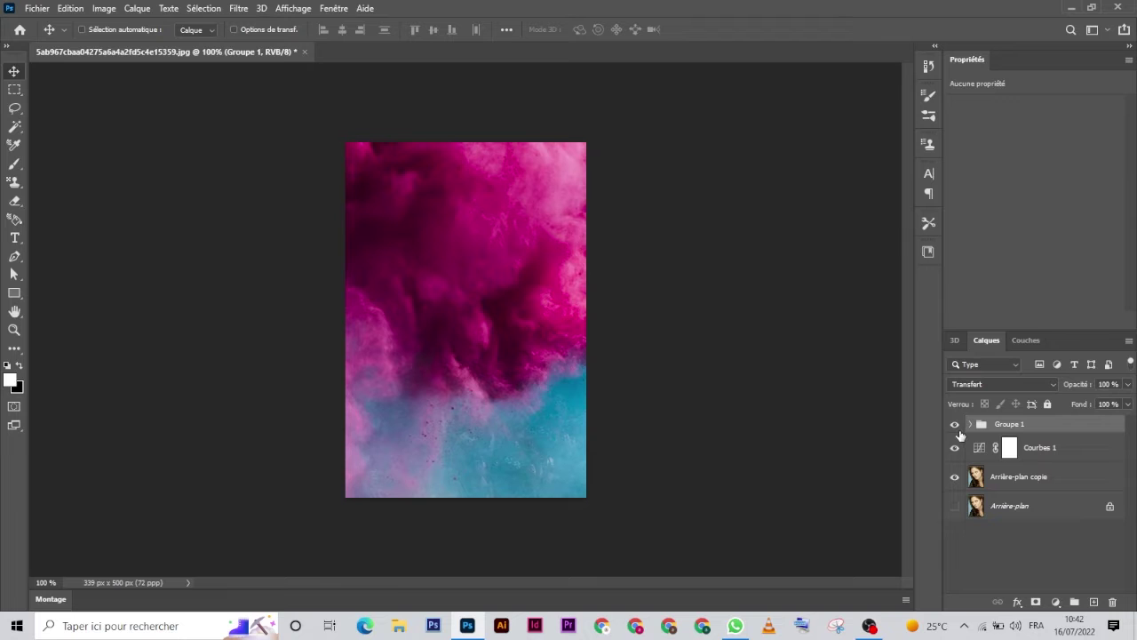
click(957, 425)
click(956, 424)
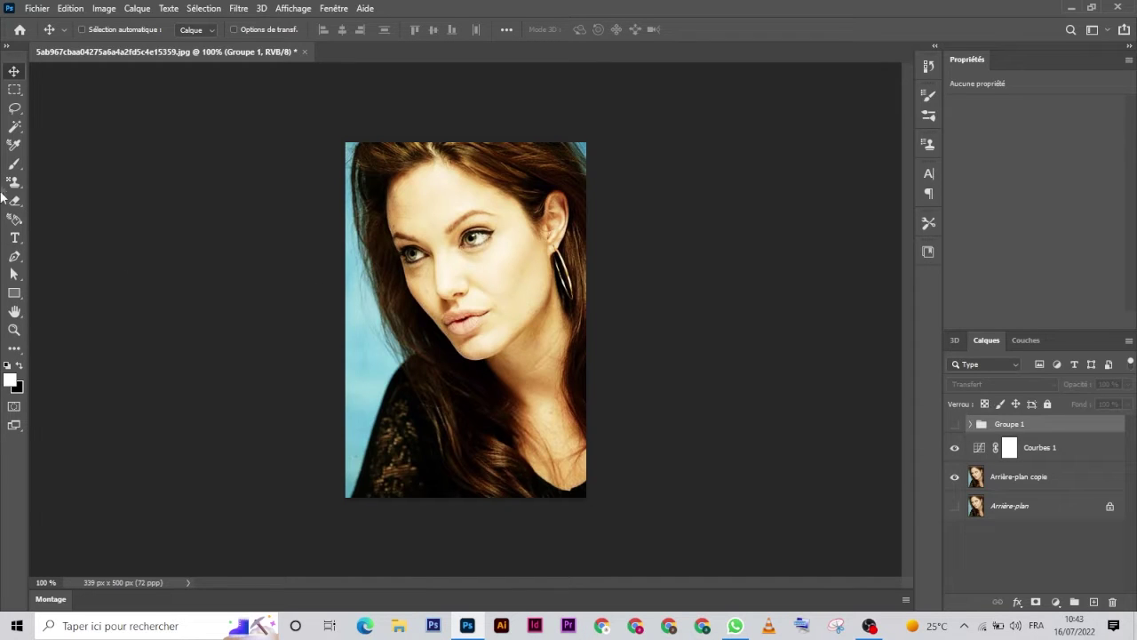
Step: Select the woman's hair, face and shoulders using Plage de couleurs at tolerance 200
click(211, 8)
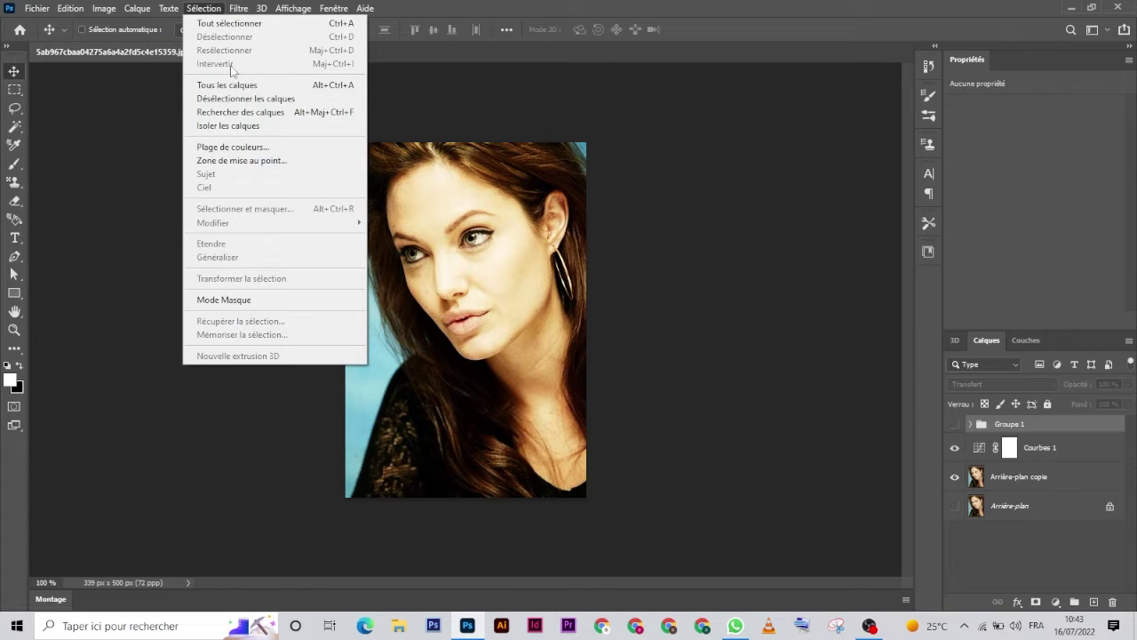
click(242, 146)
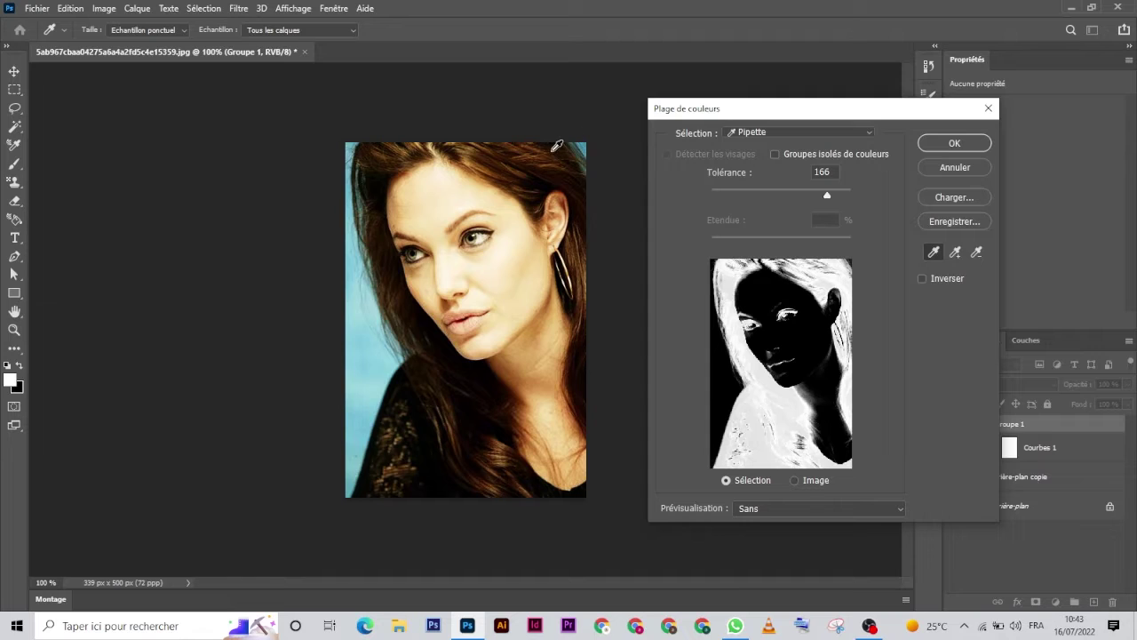
click(553, 144)
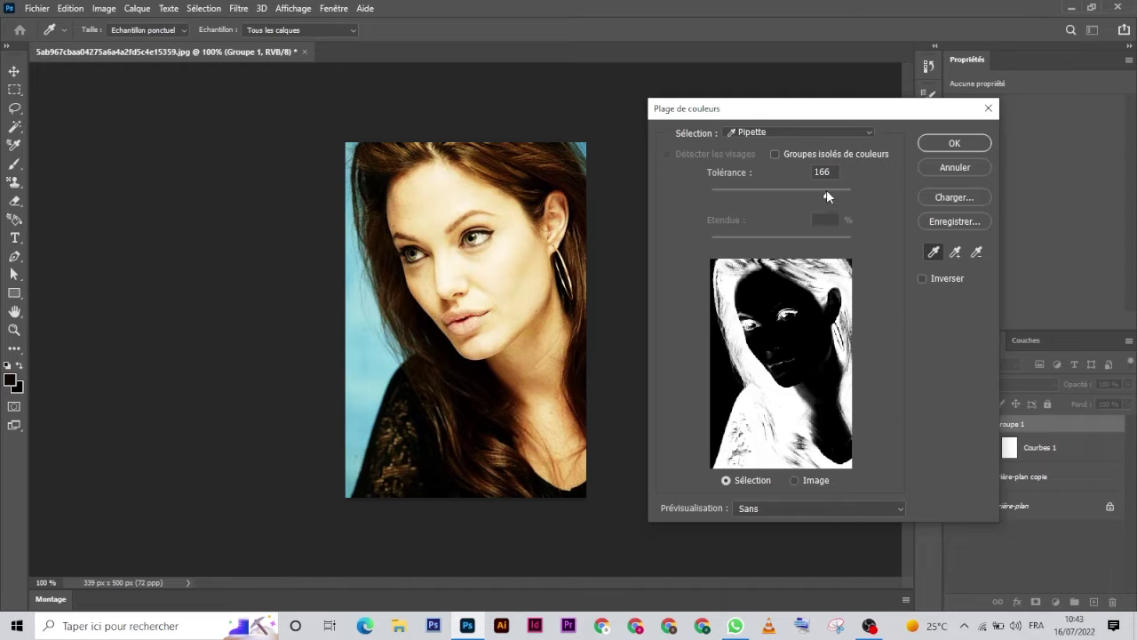
drag(827, 191, 840, 216)
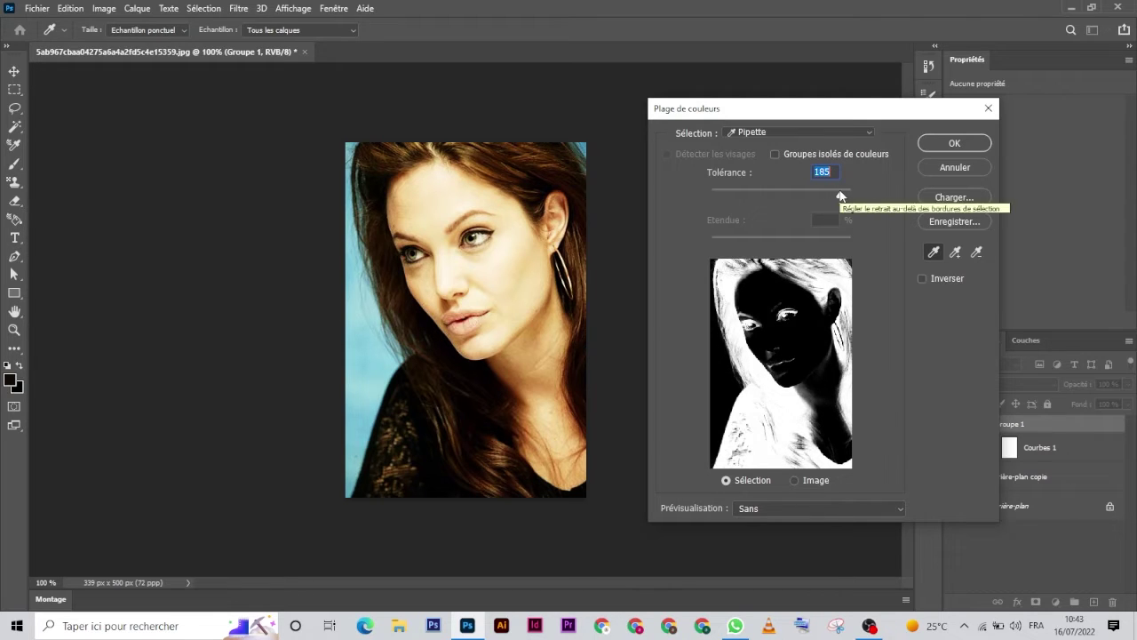
mouse_move(840, 196)
mouse_down()
mouse_move(681, 231)
mouse_move(833, 224)
mouse_move(863, 242)
mouse_up()
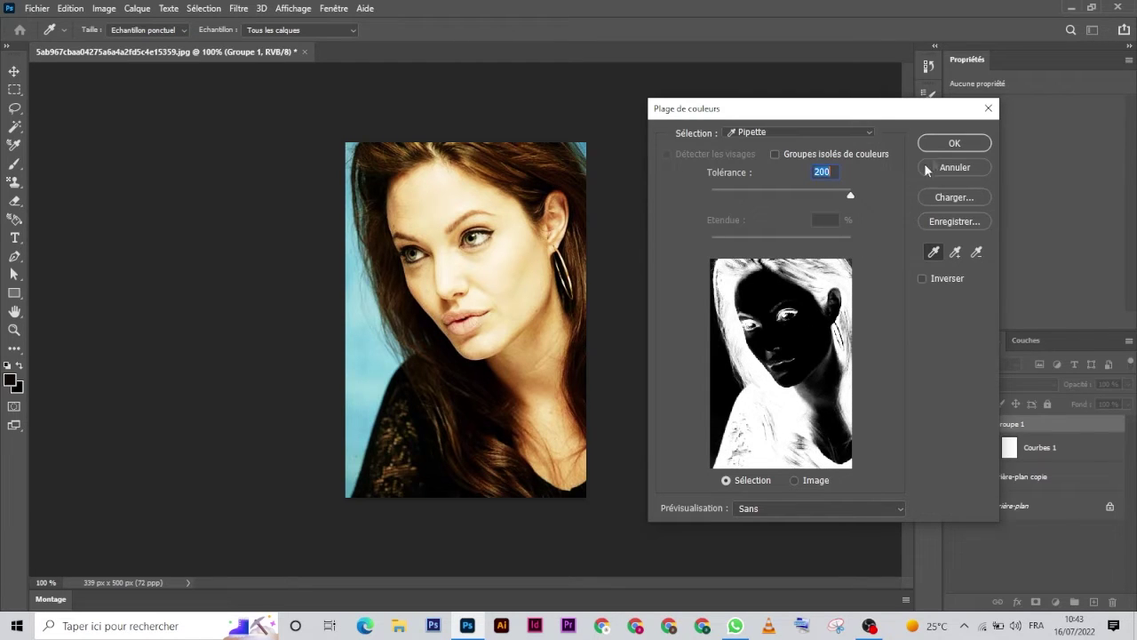
click(954, 145)
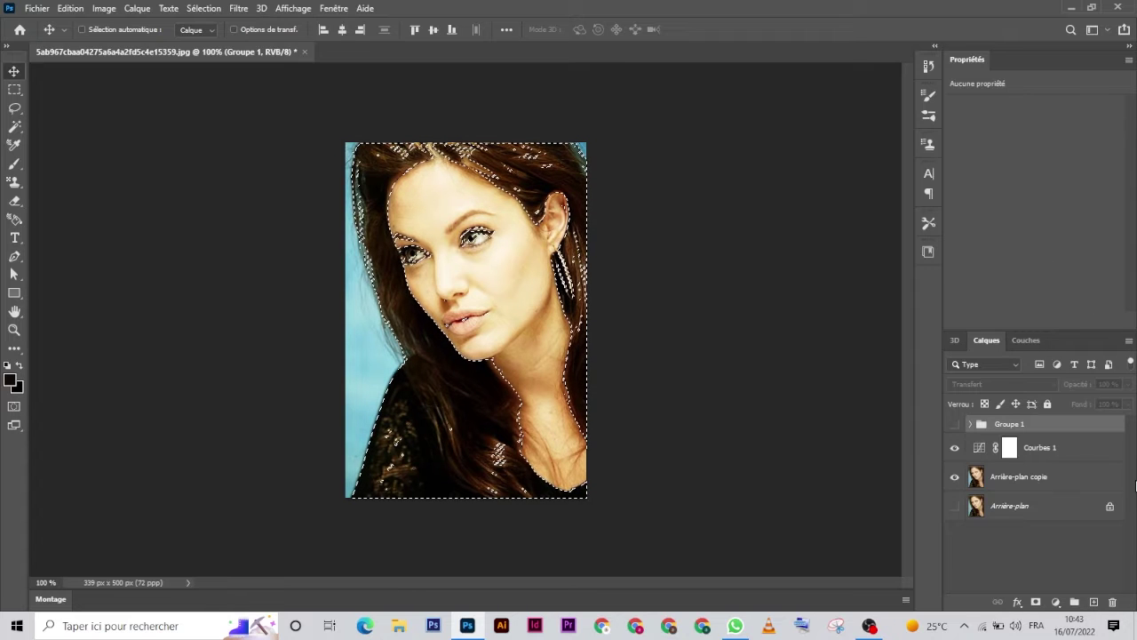
Step: Show Groupe 1 and mask it to the selection so smoke fills the silhouette
click(1077, 479)
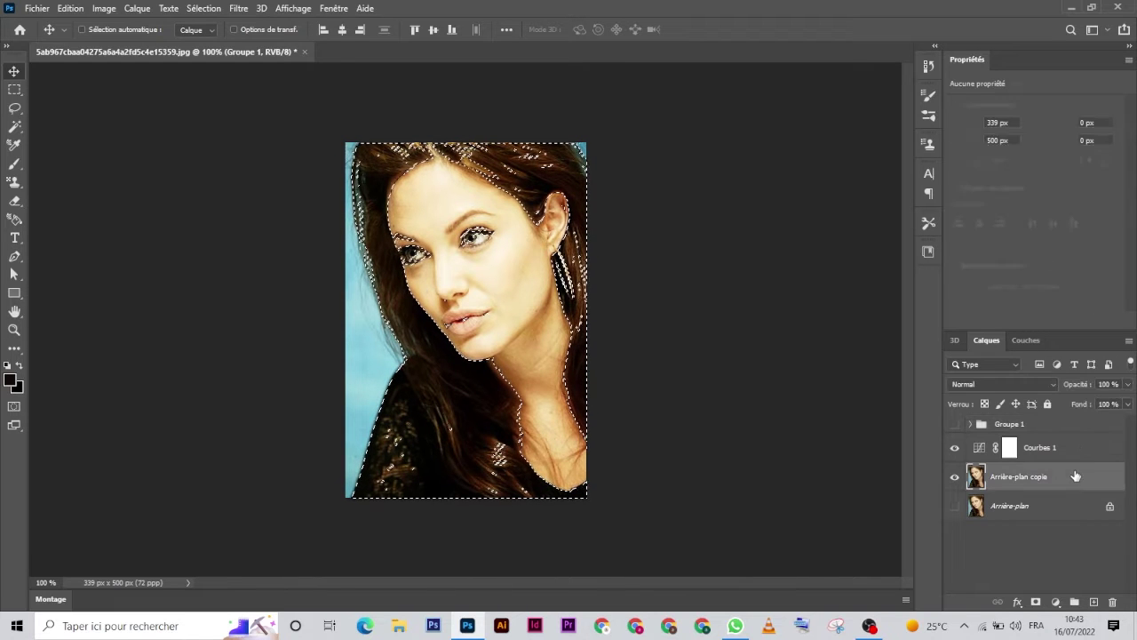
click(1069, 424)
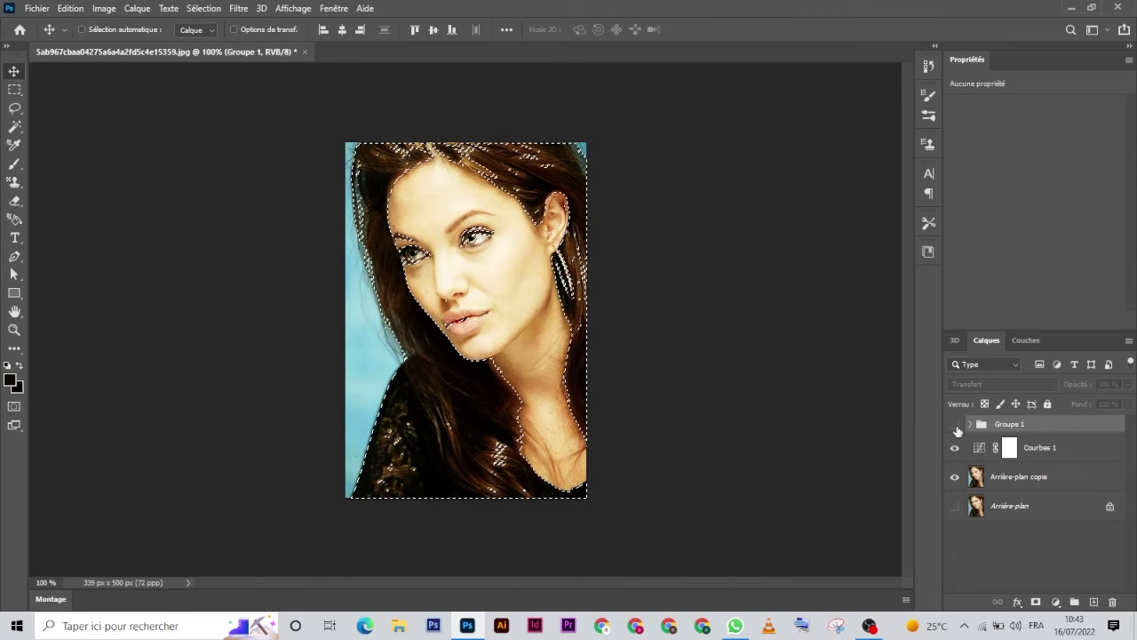
click(955, 425)
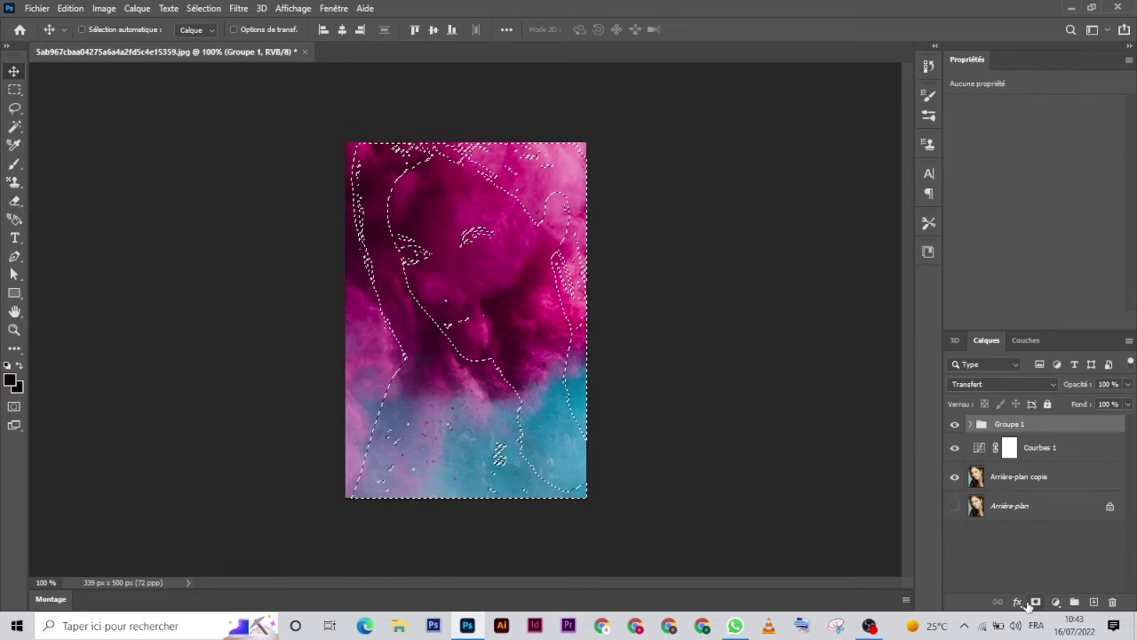
click(1034, 603)
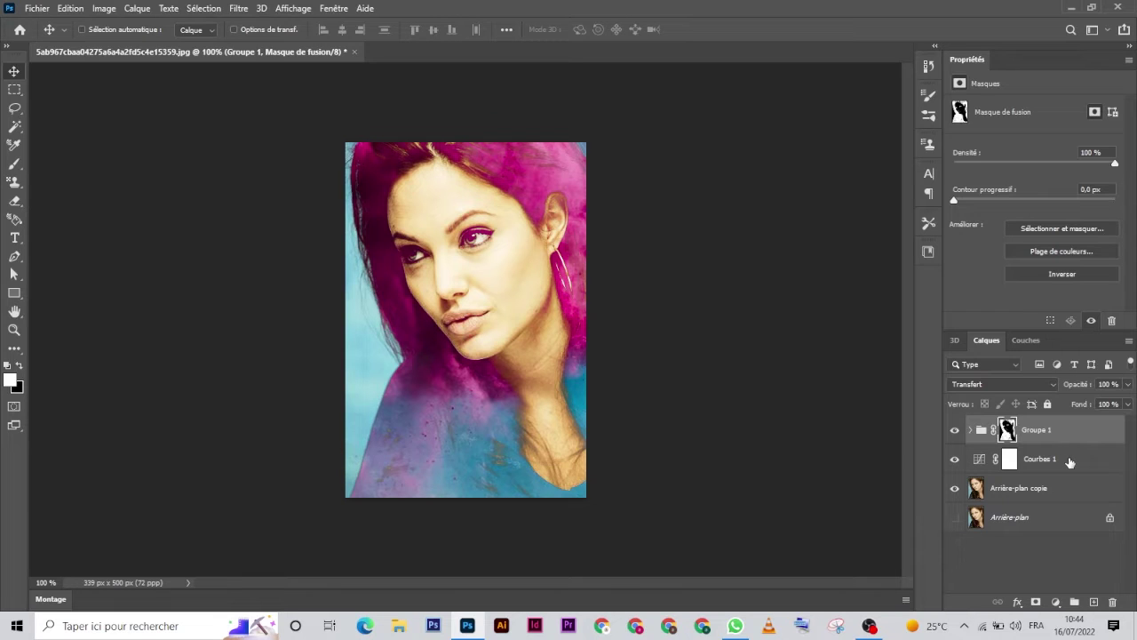
click(1070, 462)
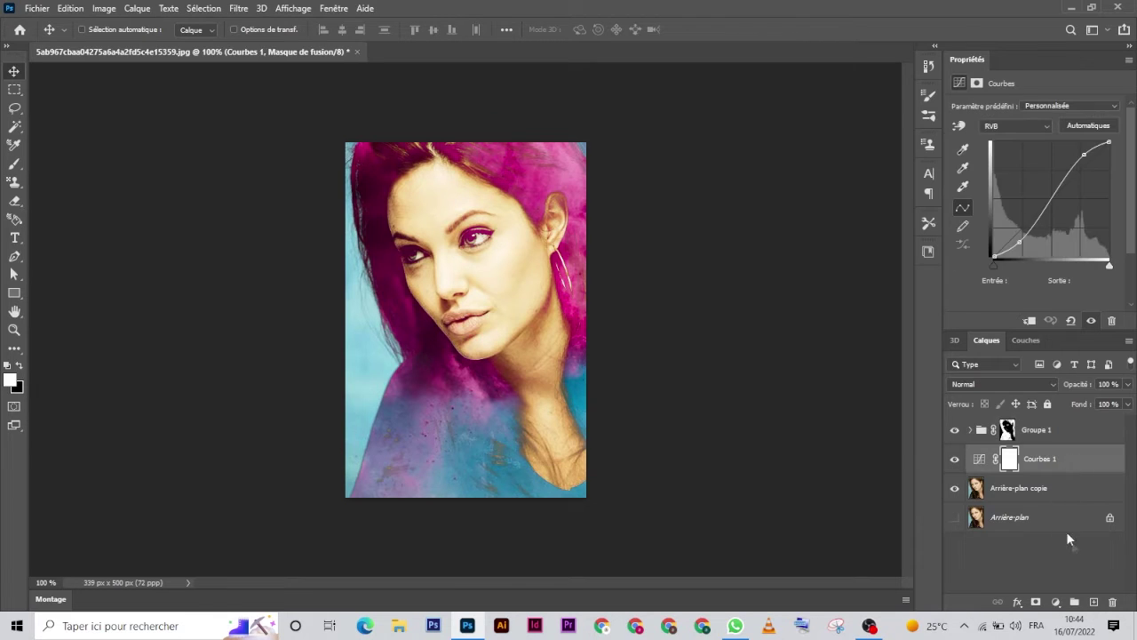
Step: Add Calque 1 above Courbes 1 and fill it with white, undoing an accidental black fill
click(1094, 603)
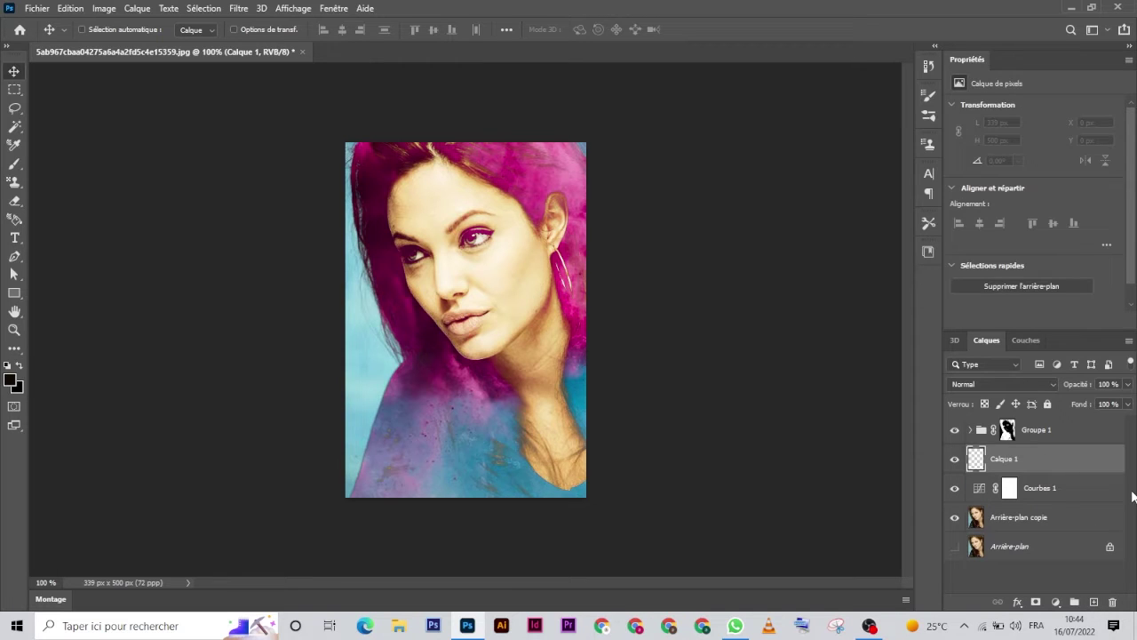
click(8, 367)
key(alt+BackSpace)
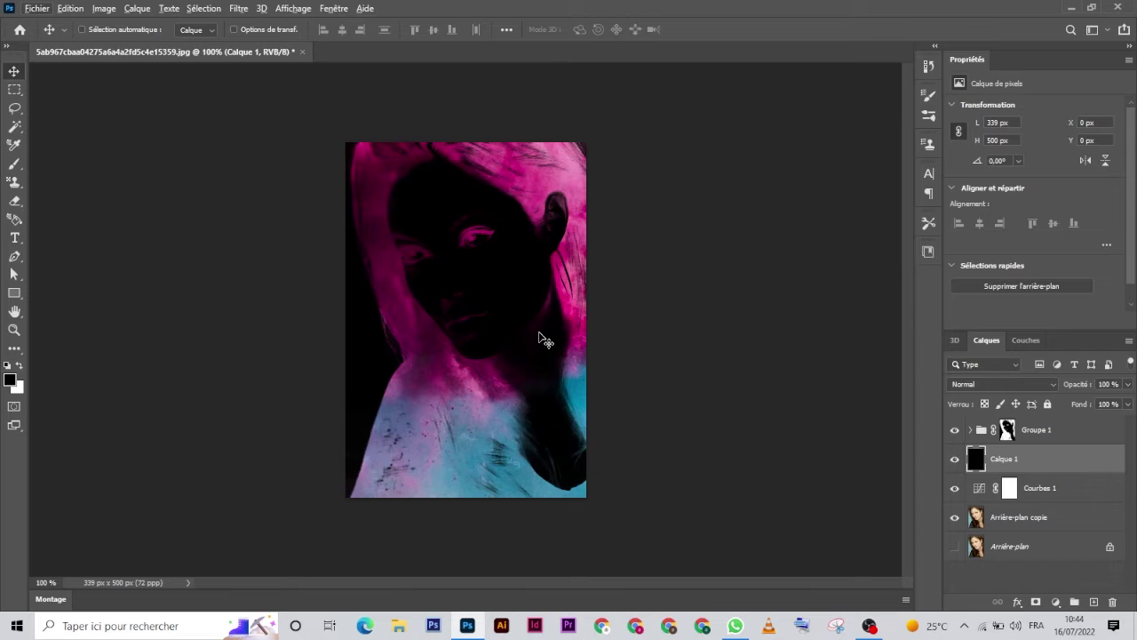
click(71, 9)
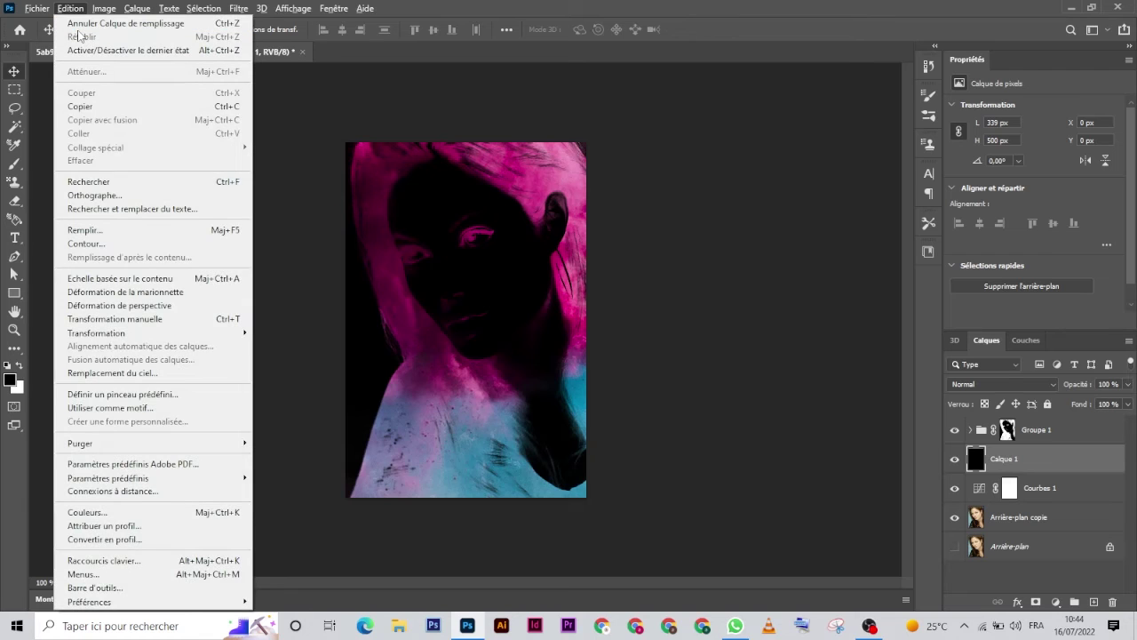
click(78, 24)
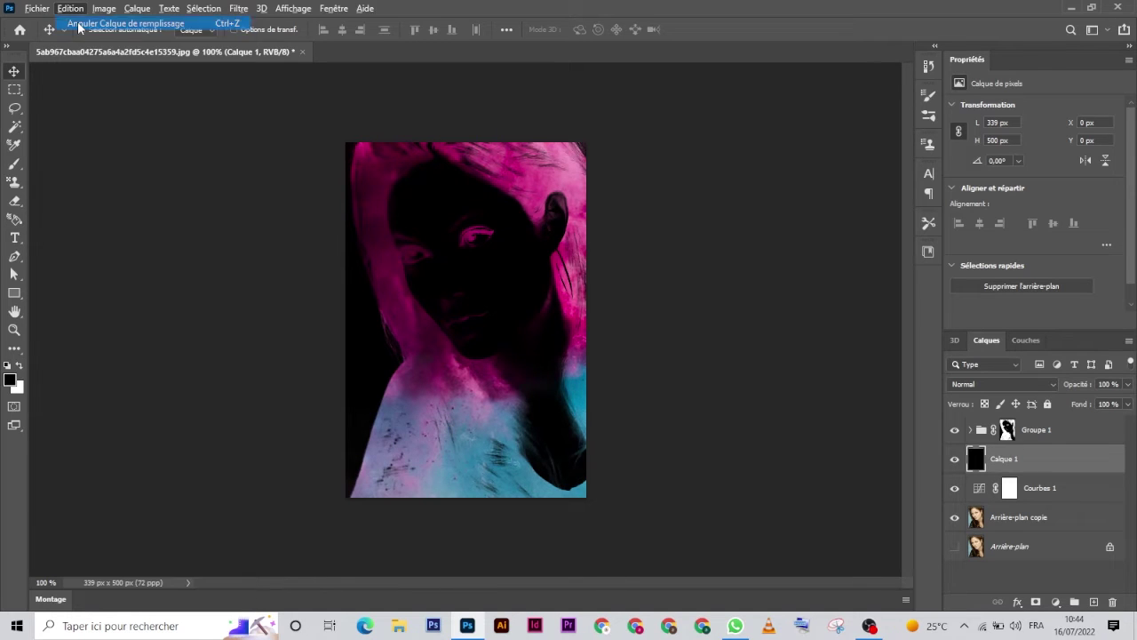
click(20, 367)
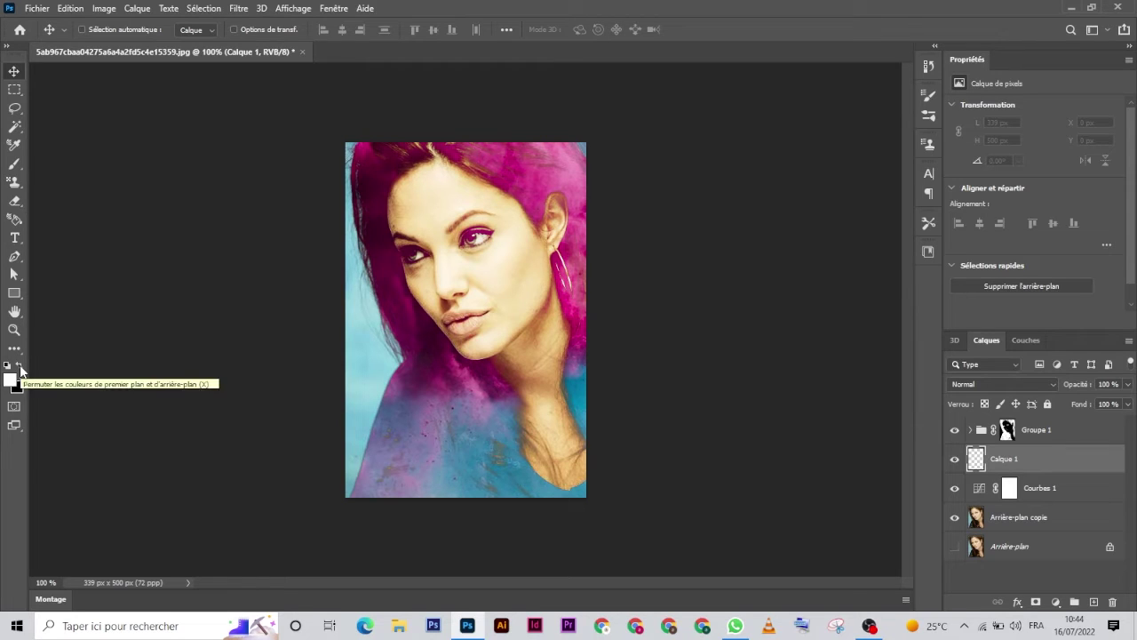
key(alt+BackSpace)
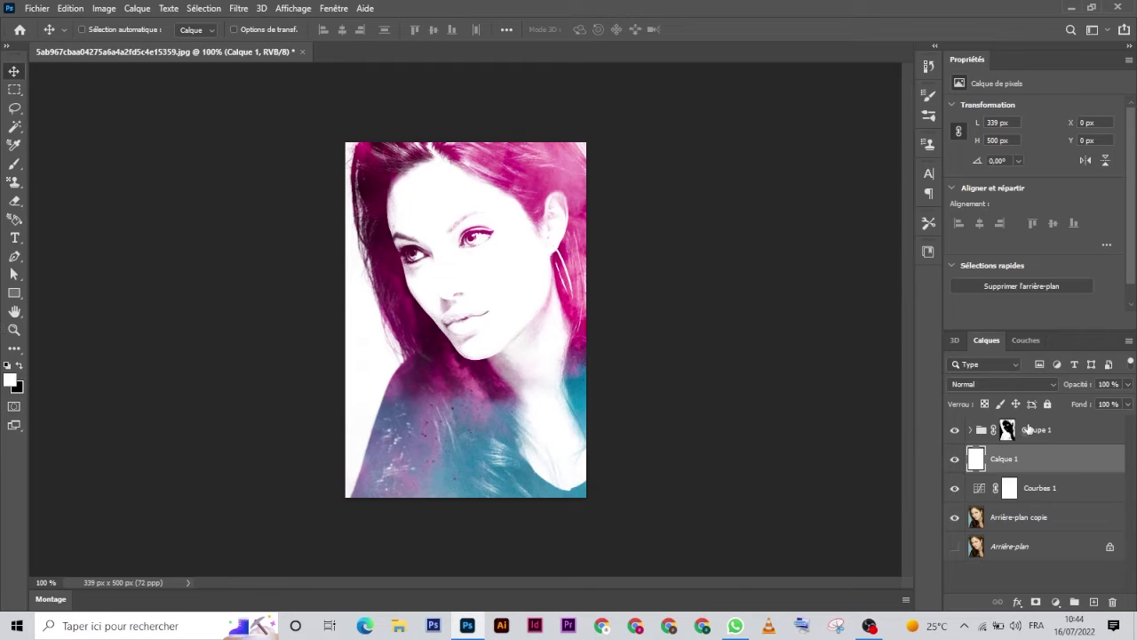
Step: Add a Niveaux levels layer on top with black 0, white 255 and midtone gamma 0.70
click(1083, 428)
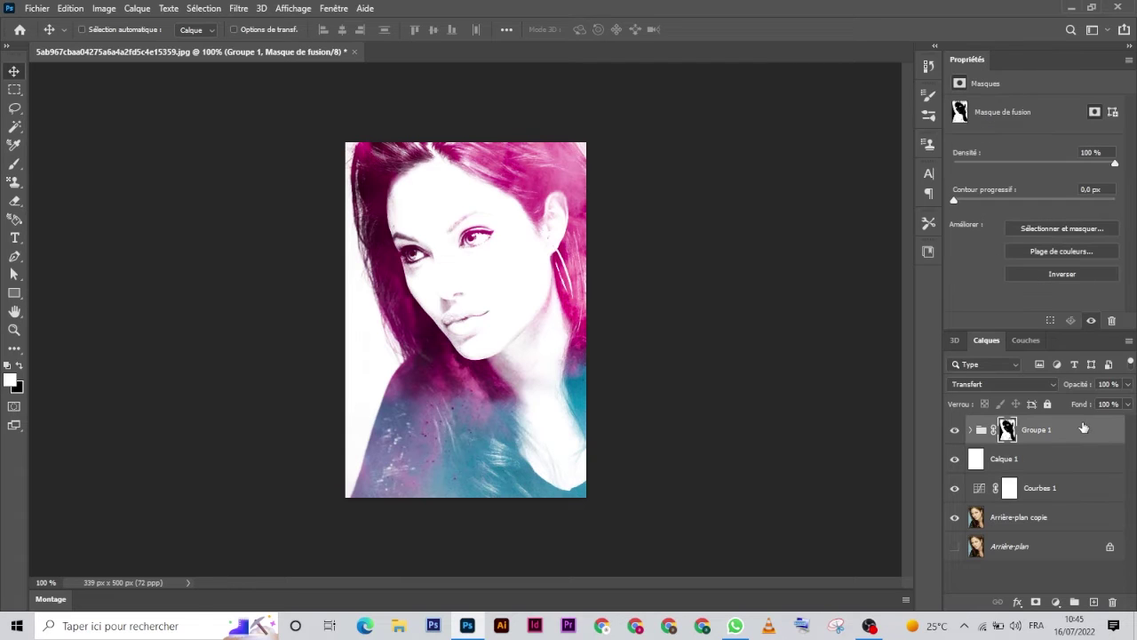
click(1059, 603)
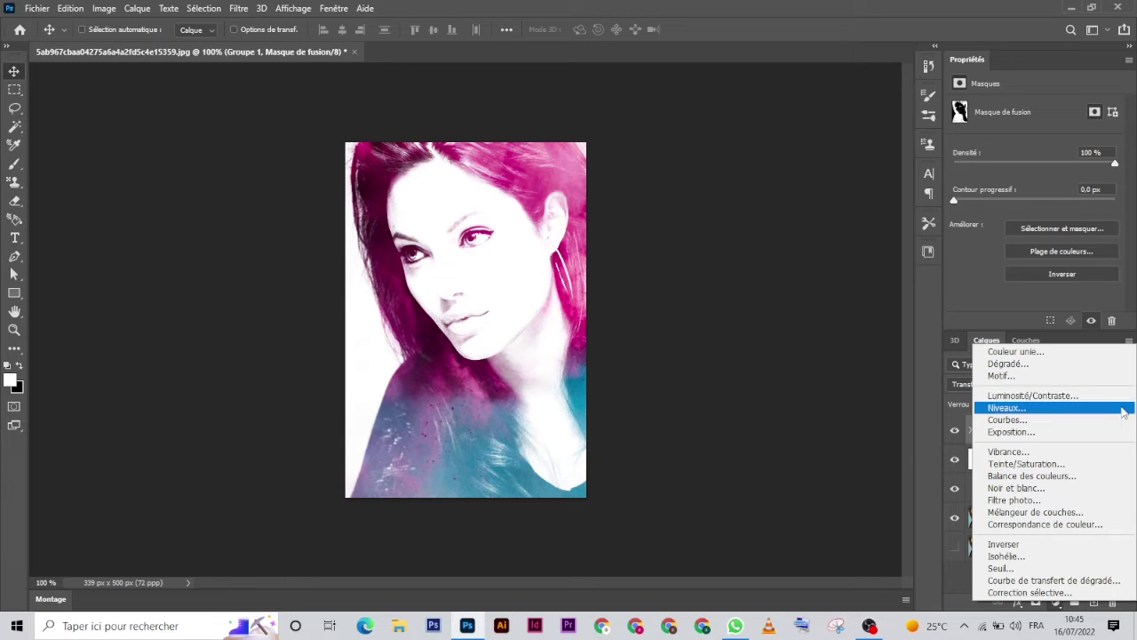
click(1122, 411)
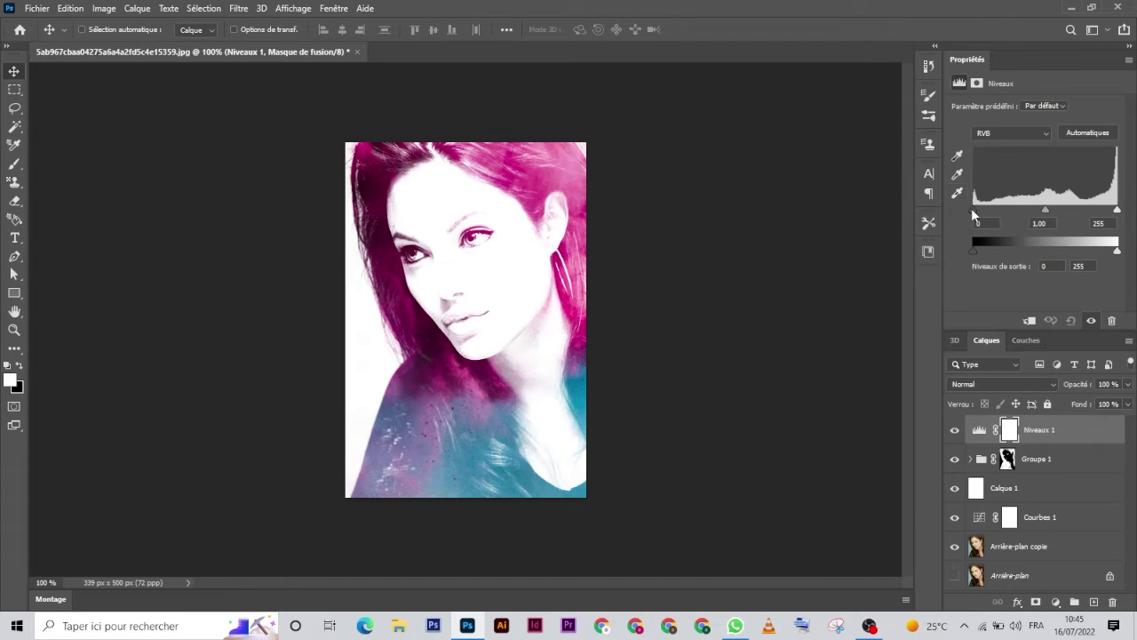
drag(972, 209, 1078, 281)
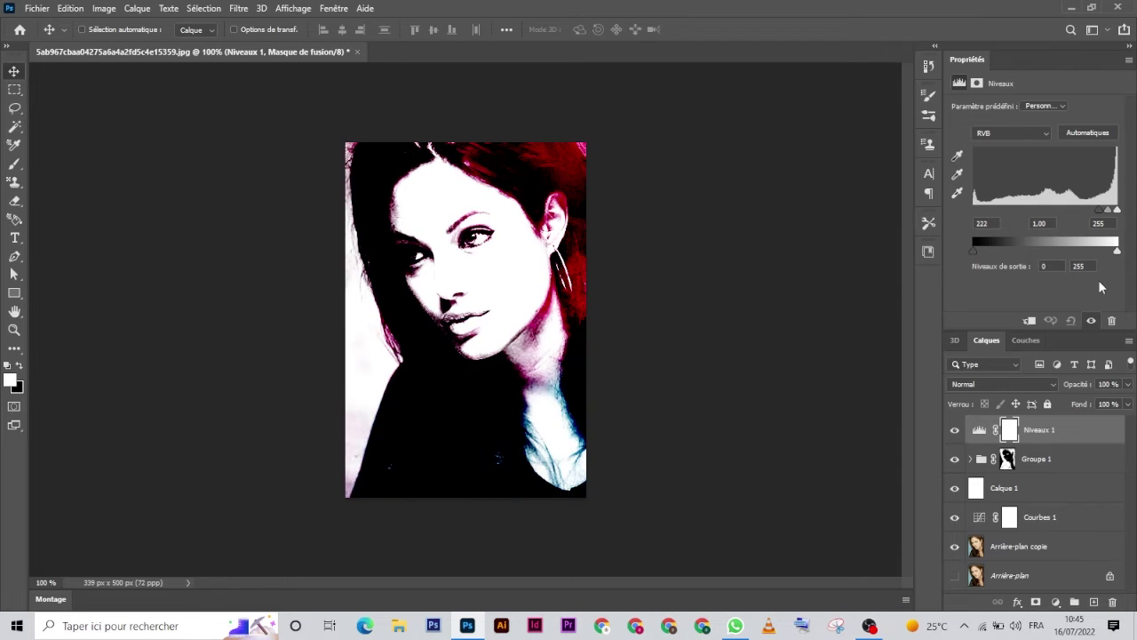
drag(1083, 281, 956, 291)
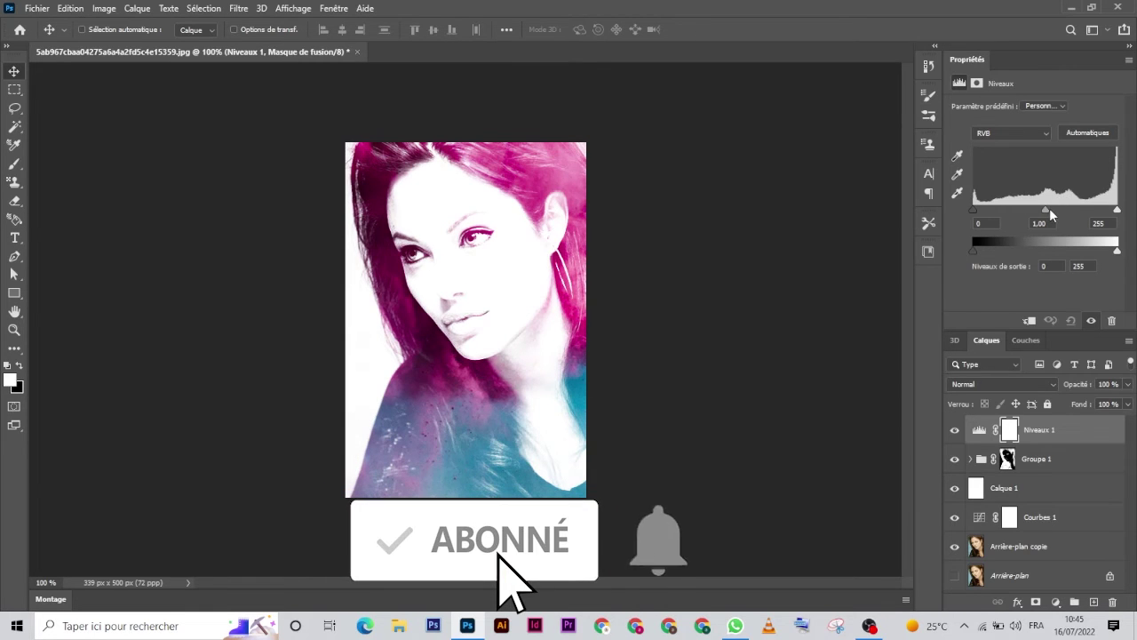
mouse_move(1046, 209)
mouse_down()
mouse_move(1067, 213)
mouse_move(1085, 238)
mouse_move(953, 254)
mouse_move(1020, 240)
mouse_move(1073, 254)
mouse_up()
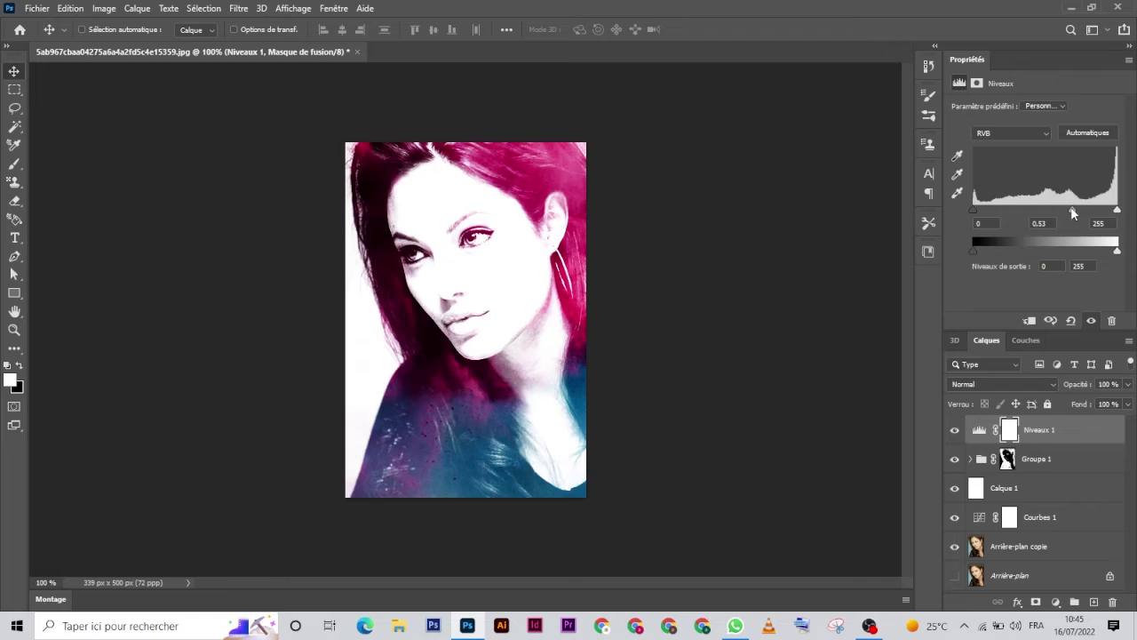
drag(1072, 209, 1063, 225)
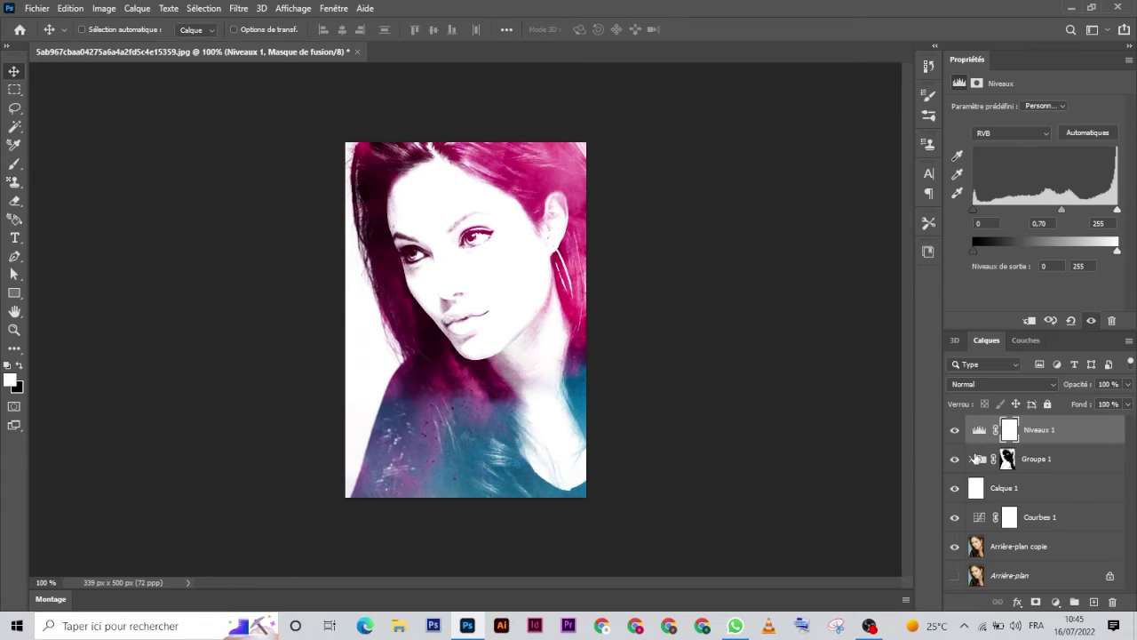
Step: Expand Groupe 1 and shift the smoke texture left so more magenta covers the hair
click(978, 459)
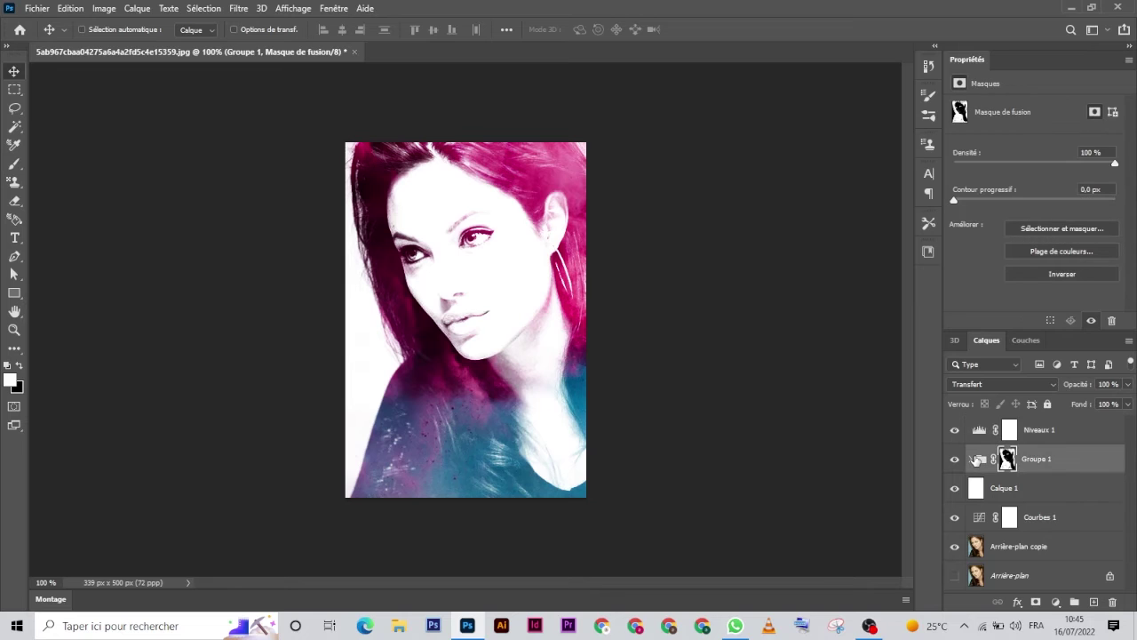
click(972, 458)
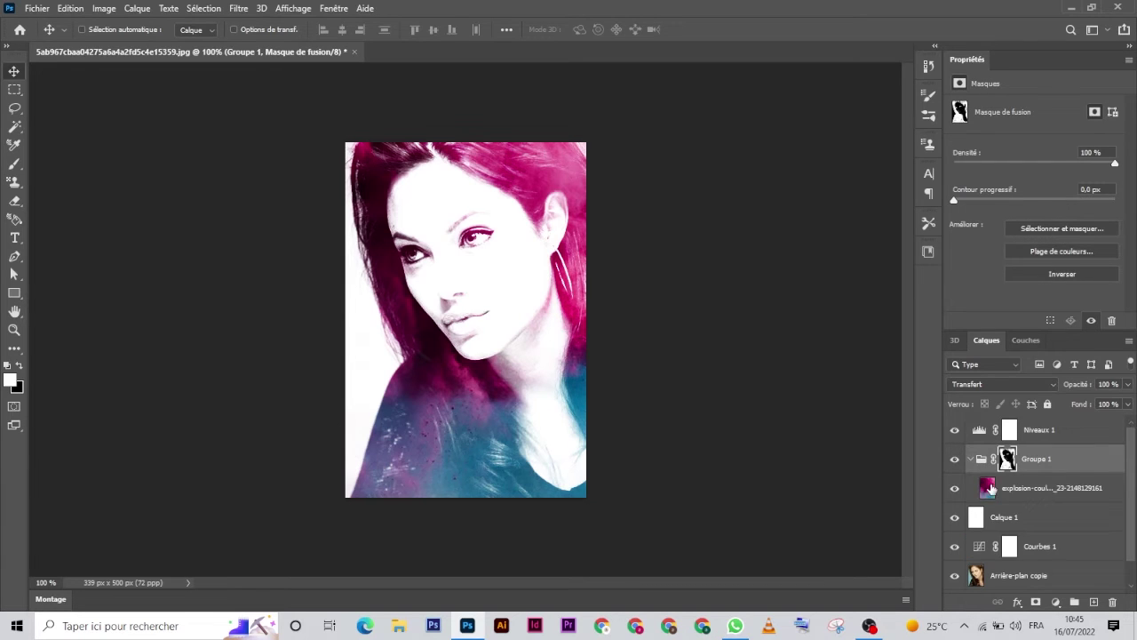
click(989, 488)
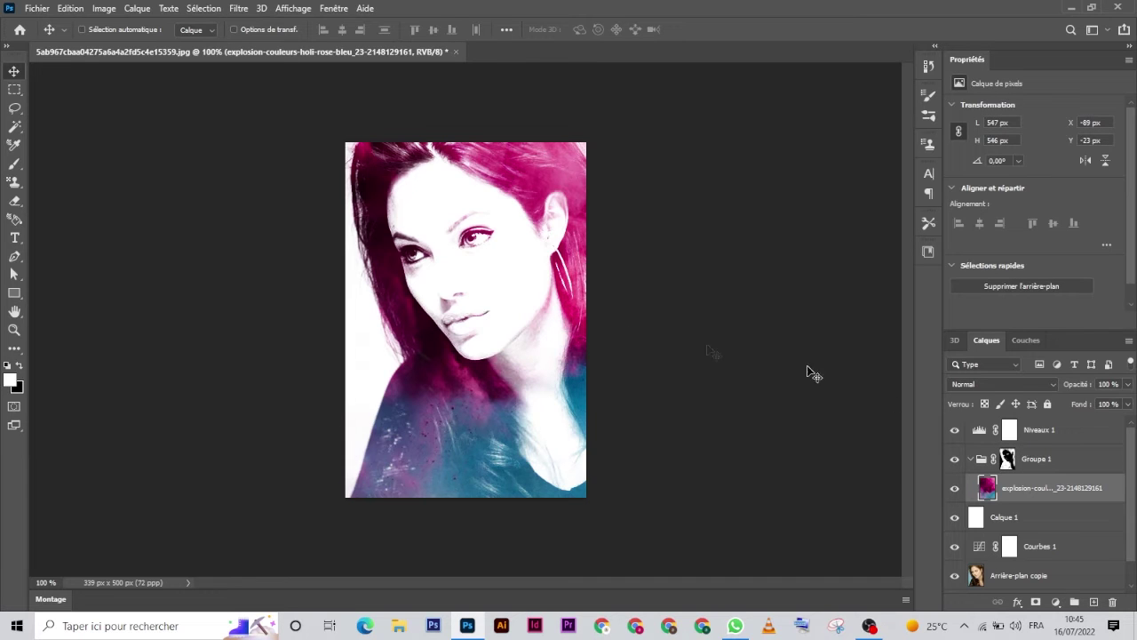
mouse_move(490, 298)
mouse_down()
mouse_move(170, 332)
mouse_move(247, 317)
mouse_move(441, 313)
mouse_up()
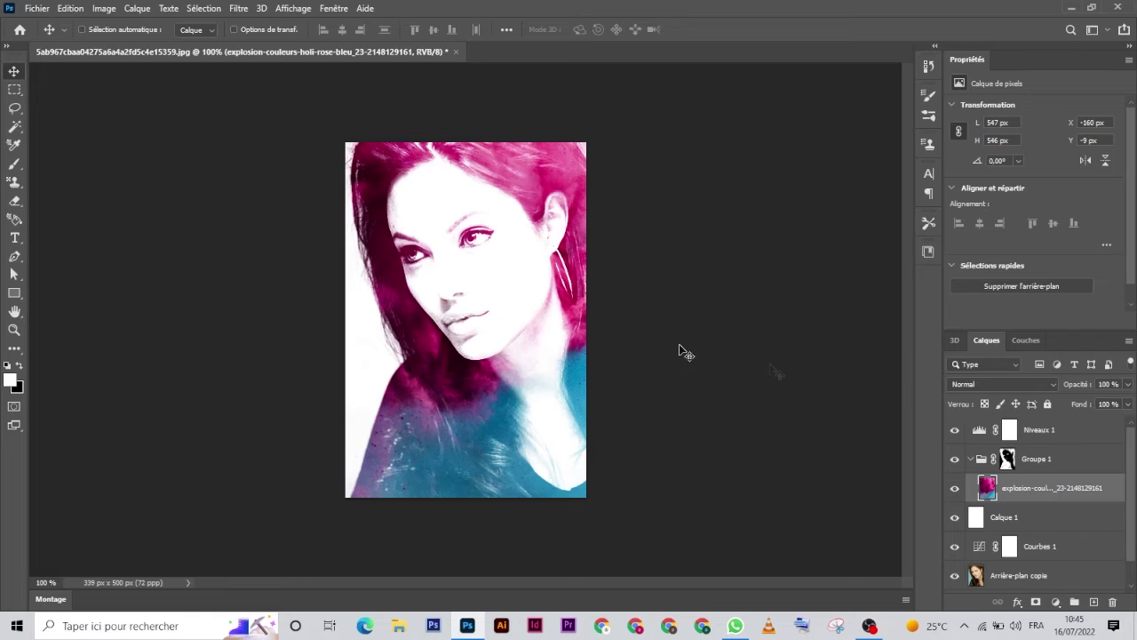
Step: Collapse Groupe 1 and make Niveaux 1 the active layer again
click(1086, 426)
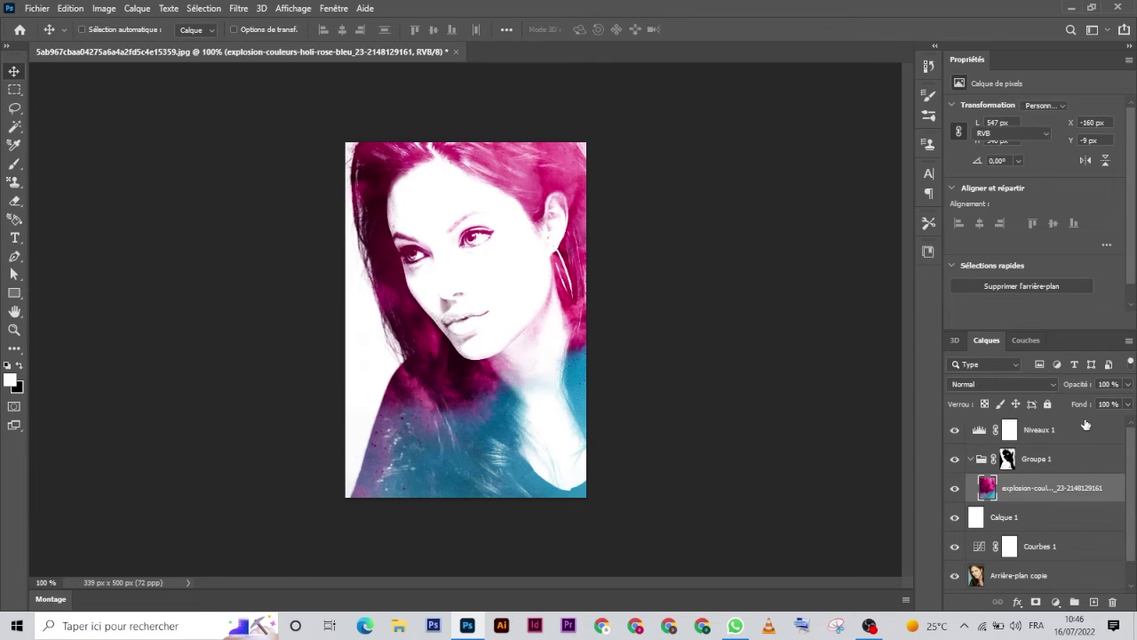
click(1004, 458)
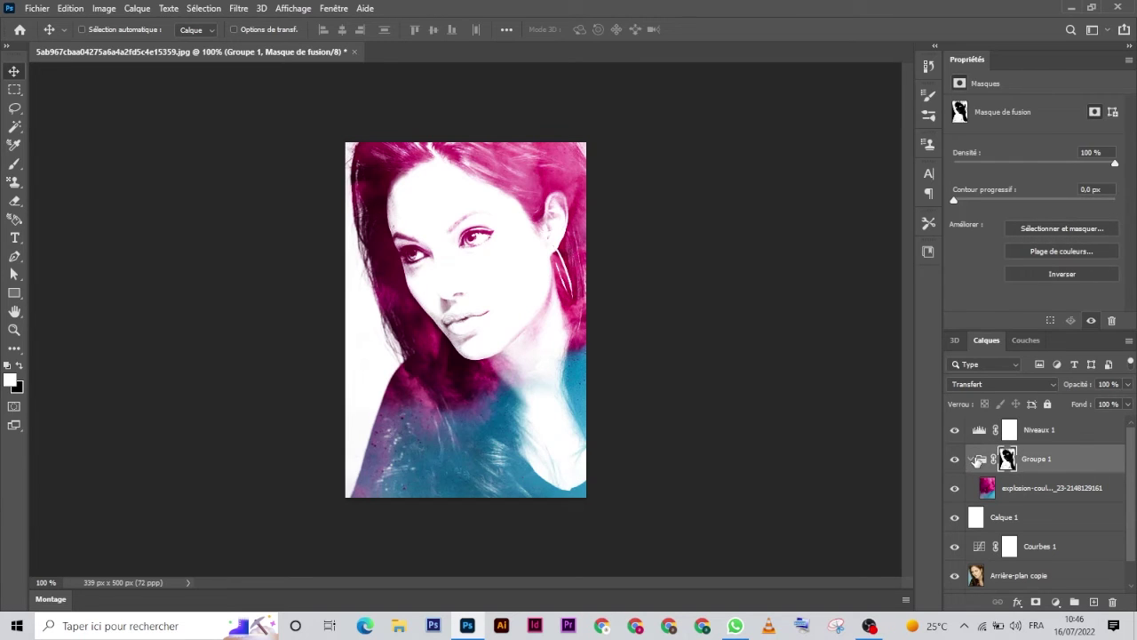
click(979, 460)
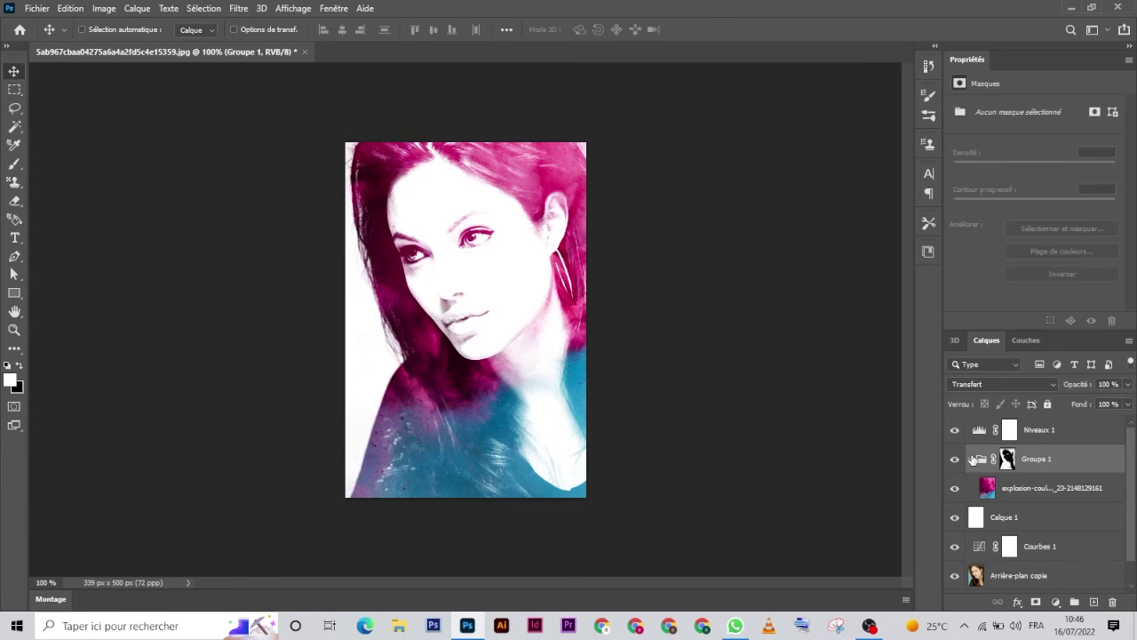
click(972, 458)
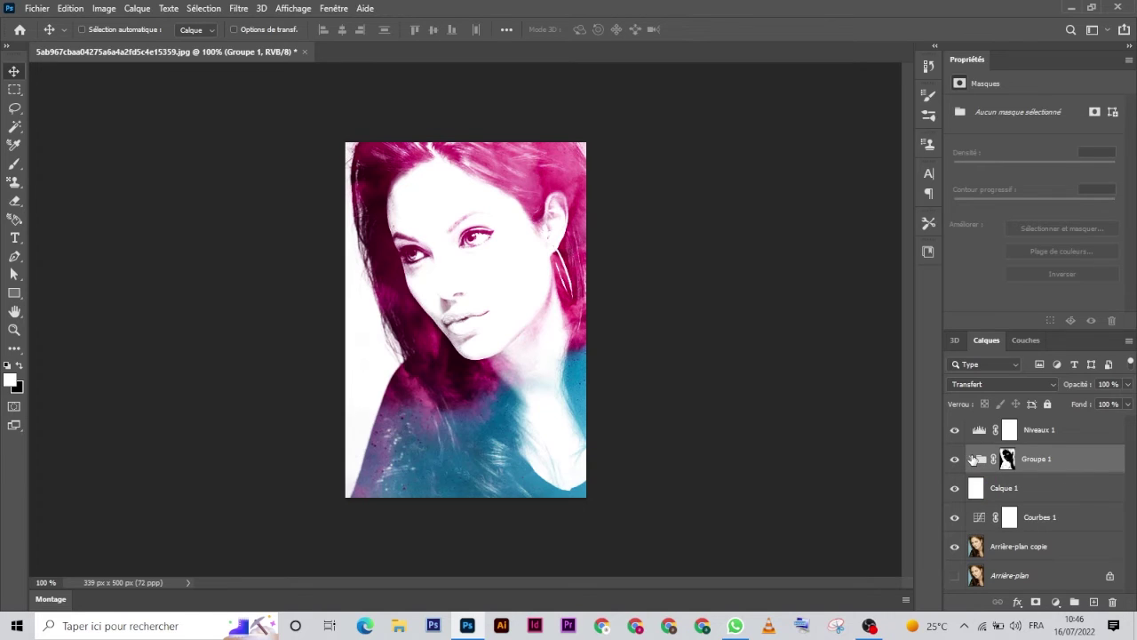
click(1051, 430)
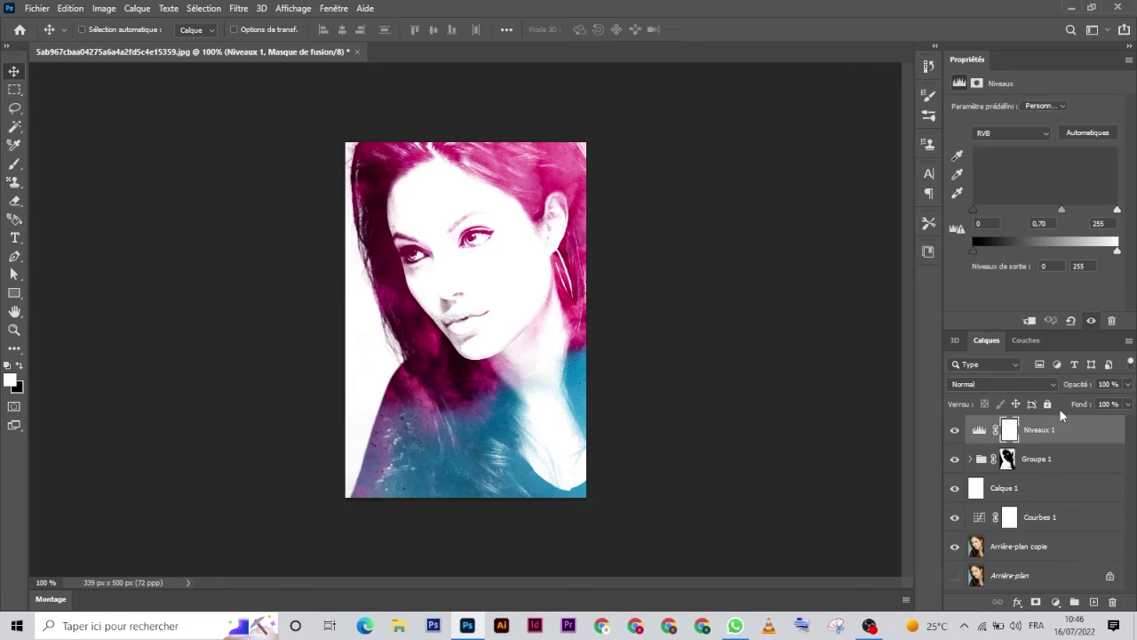
Step: Place laye 2018.psd into the document as an embedded smart object
click(38, 7)
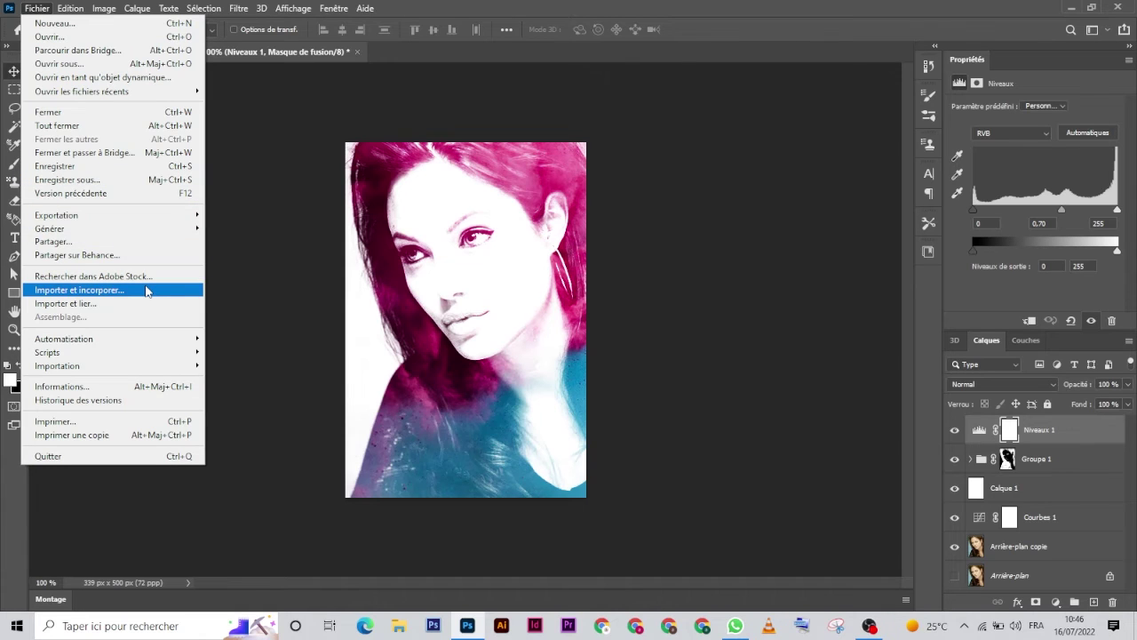
click(148, 292)
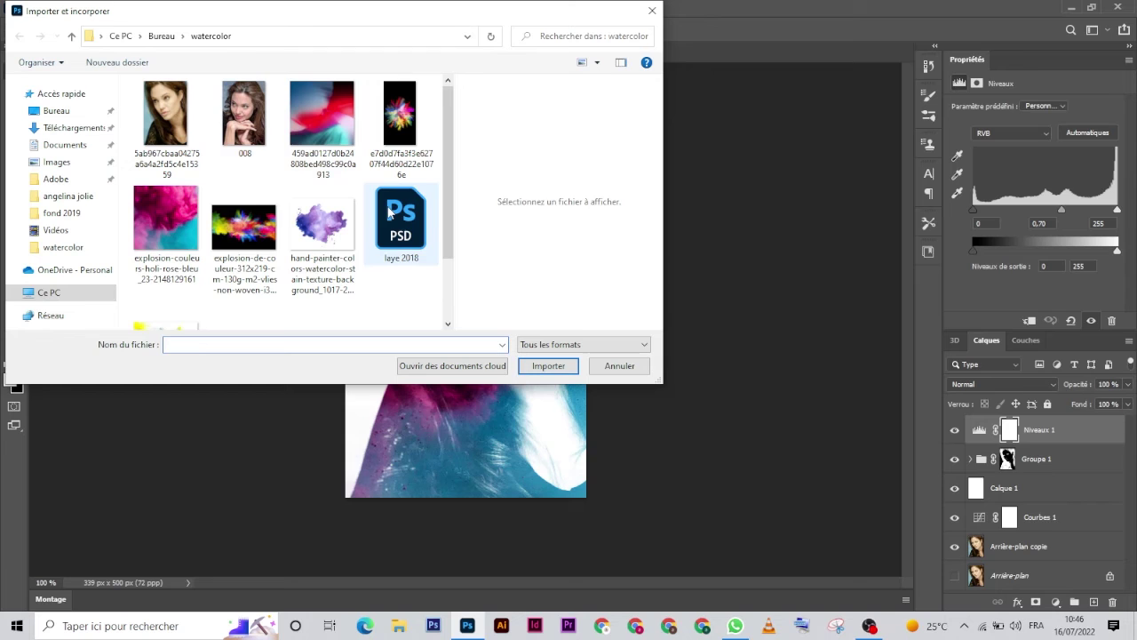
click(389, 213)
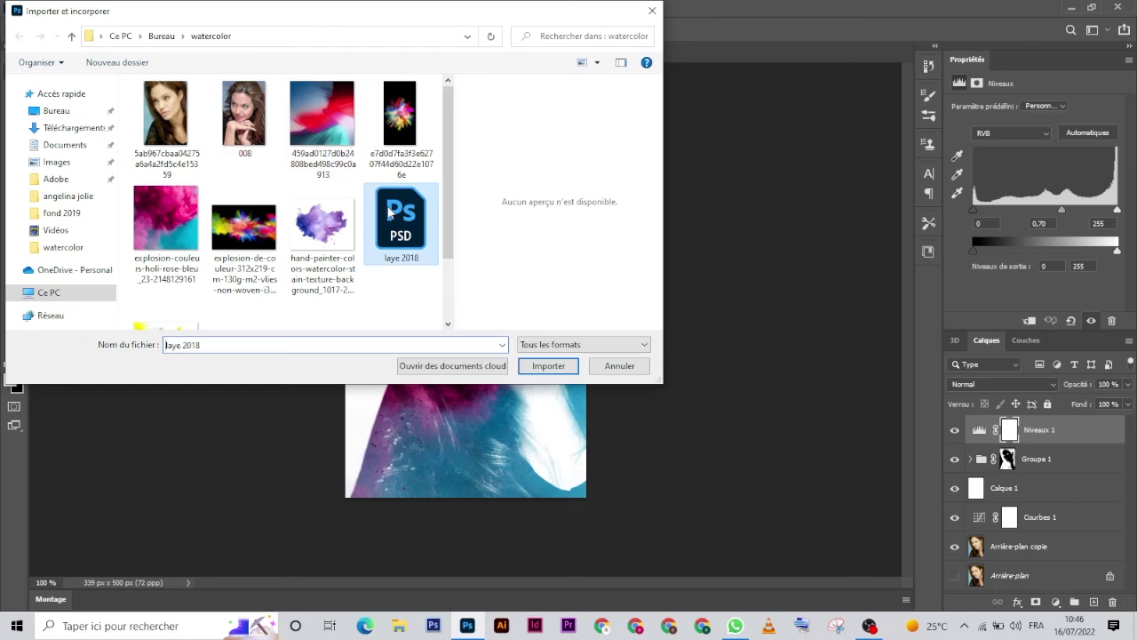
double_click(389, 214)
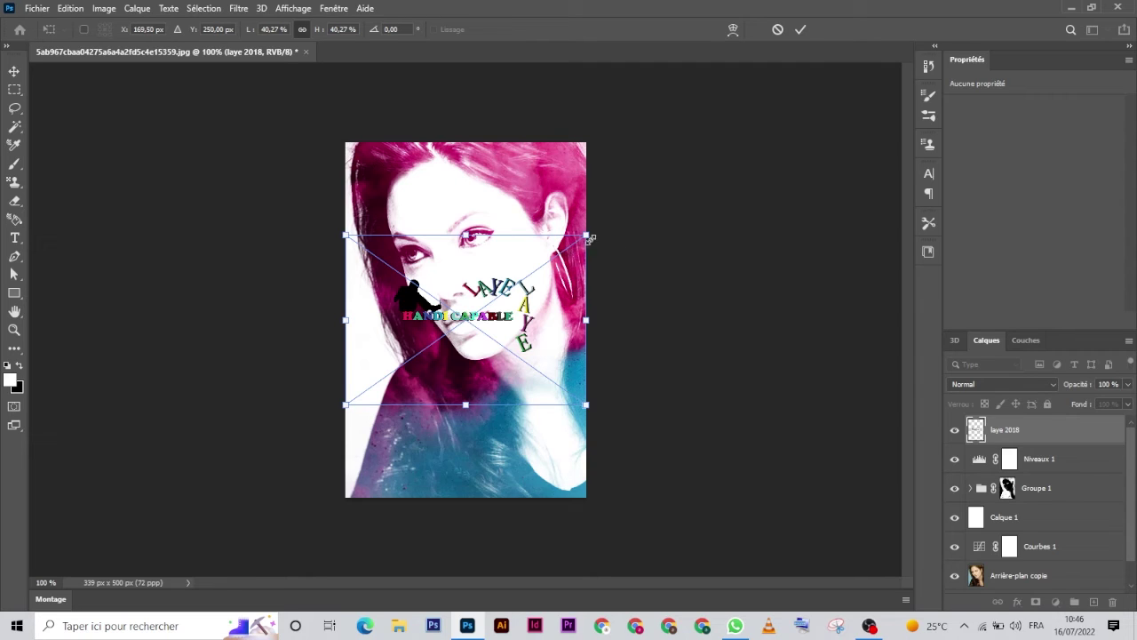
Step: Scale the logo to about 19% and move it into the lower-left corner
drag(585, 236, 495, 299)
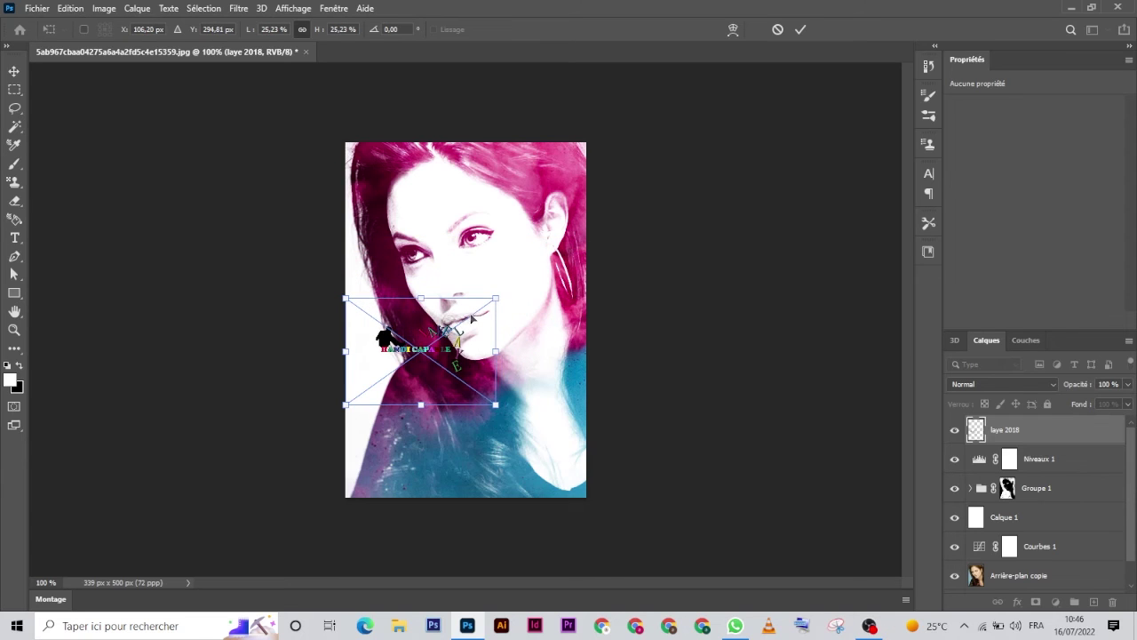
mouse_move(452, 348)
mouse_down()
mouse_move(407, 468)
mouse_move(422, 482)
mouse_move(433, 429)
mouse_move(432, 449)
mouse_move(457, 425)
mouse_move(437, 440)
mouse_move(412, 435)
mouse_up()
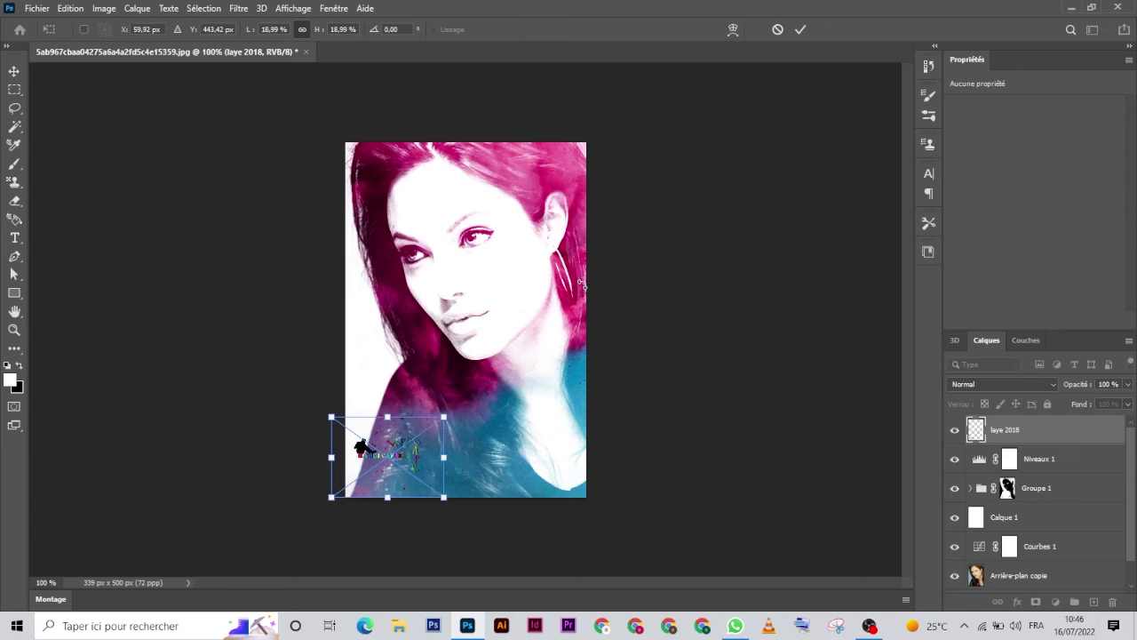
click(795, 32)
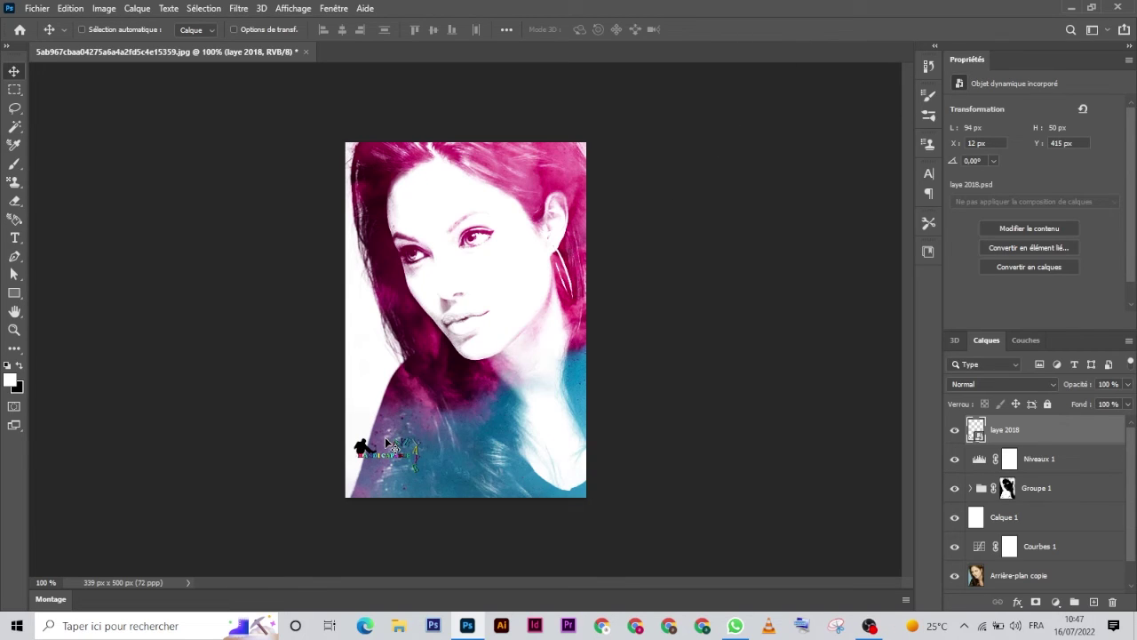
drag(385, 438, 394, 454)
Step: Give the laye 2018 logo a 1 px black (000000) Contour stroke through Blending Options
click(1021, 606)
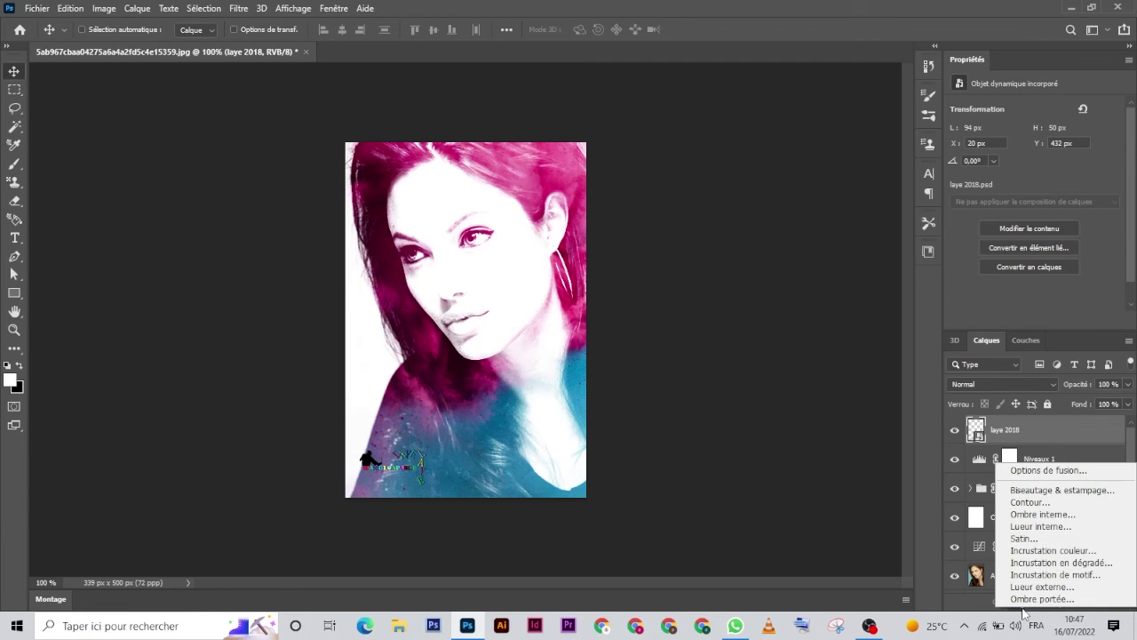
click(1058, 471)
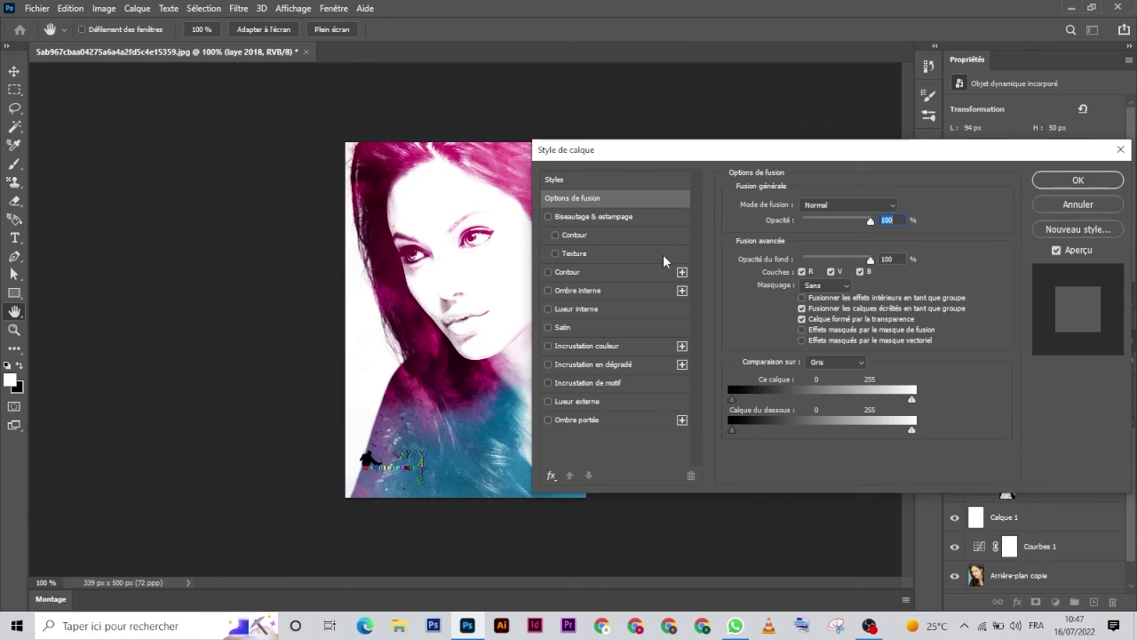
click(567, 273)
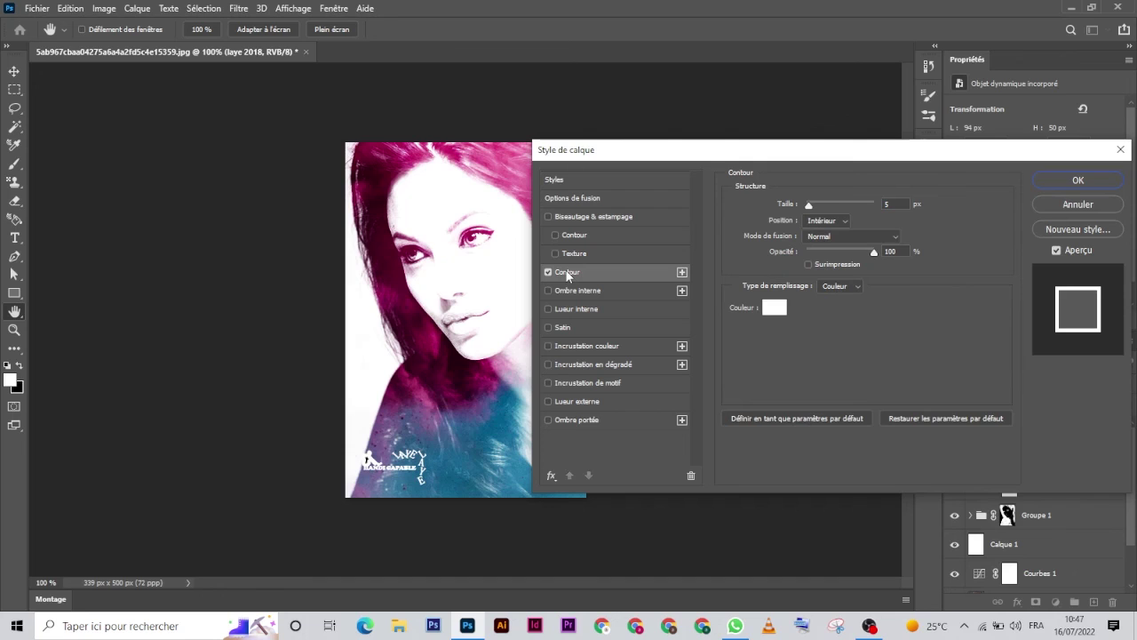
click(772, 307)
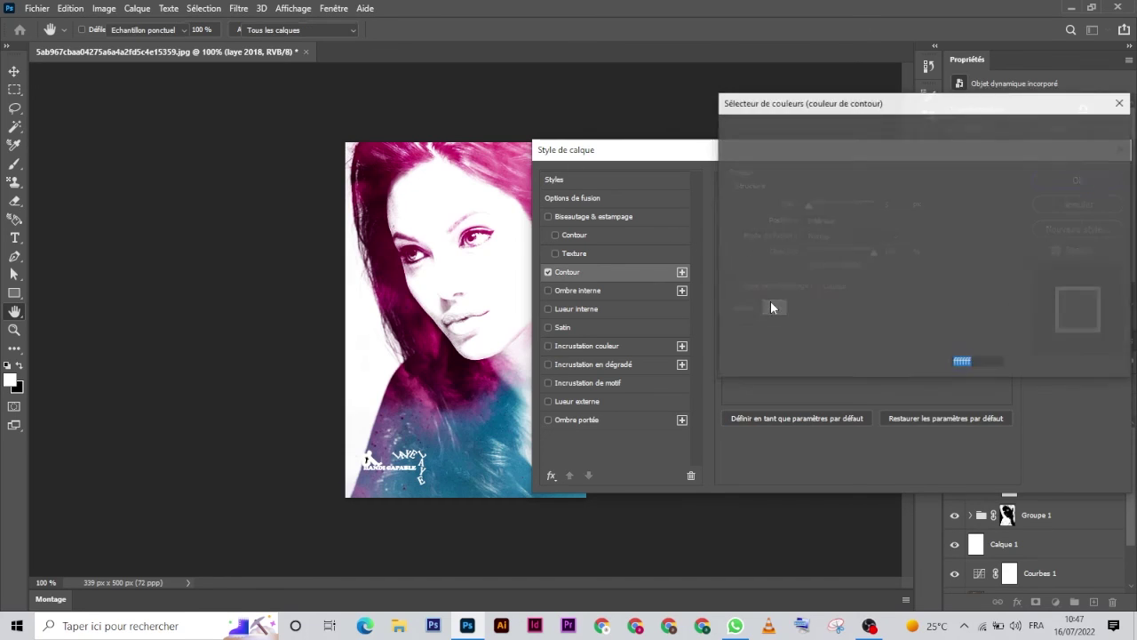
drag(798, 221, 726, 330)
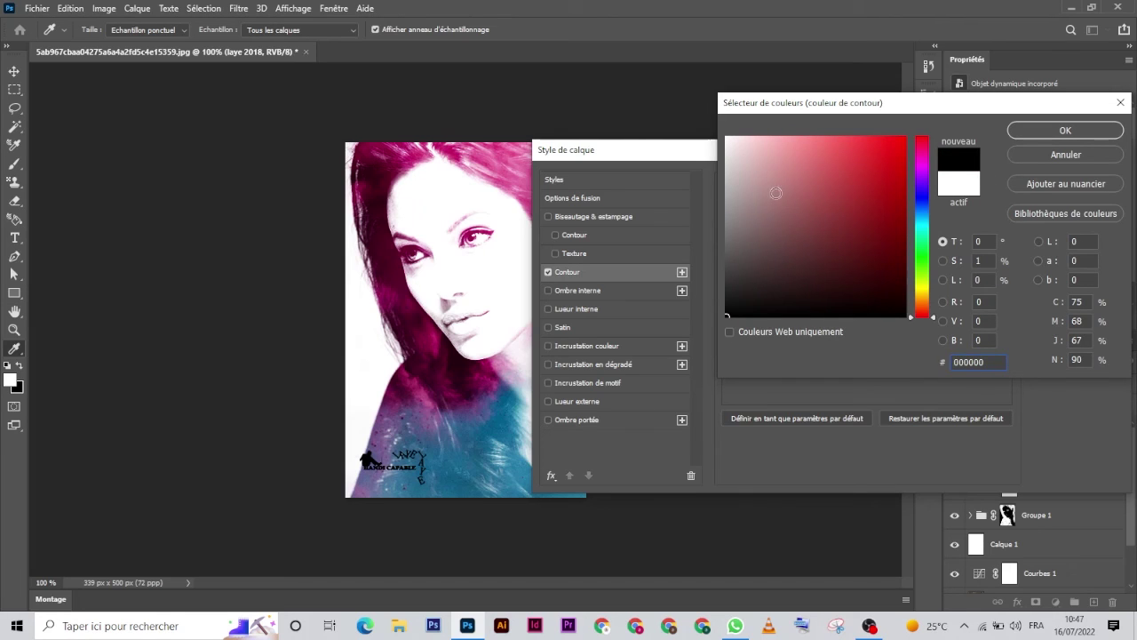
click(1076, 135)
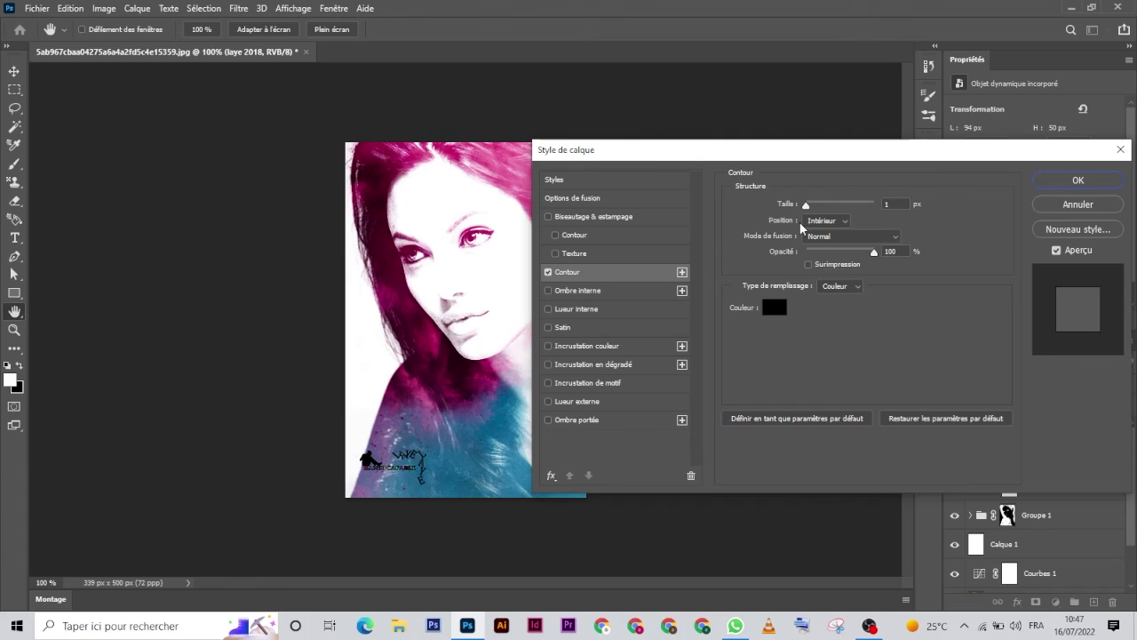
click(798, 204)
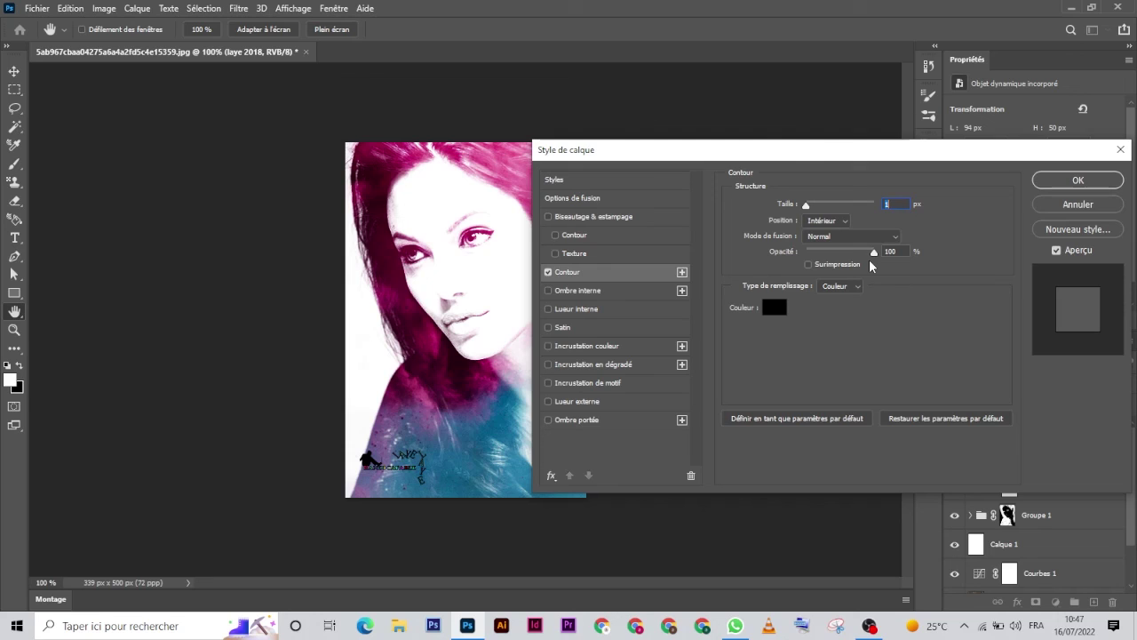
click(1116, 184)
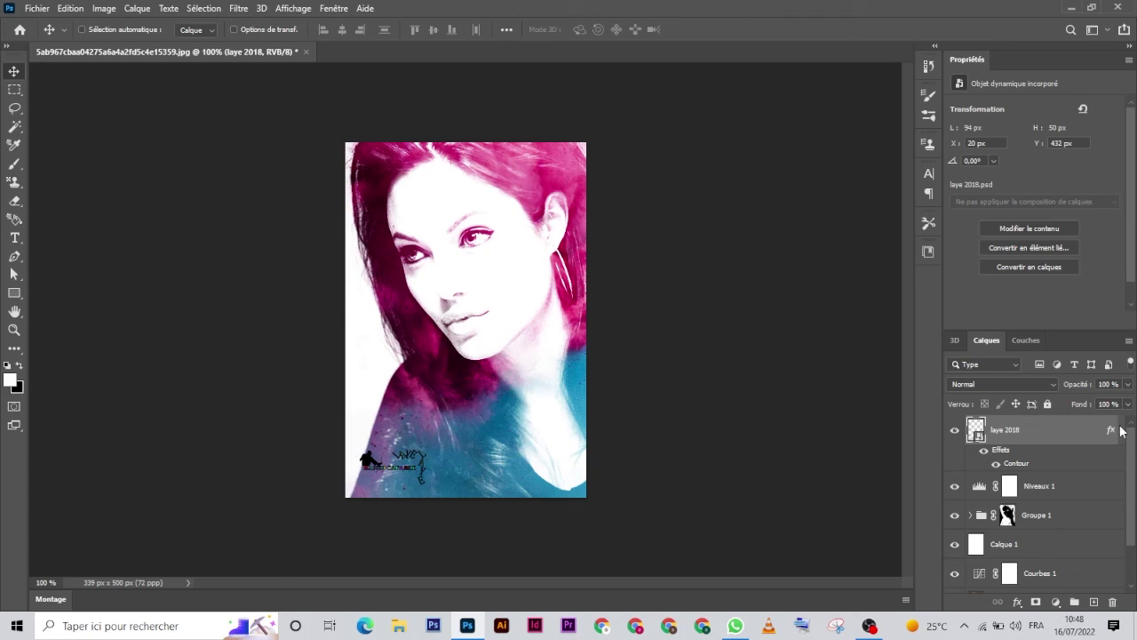
Step: Collapse the logo's effects, nudge it up 2 px to Y 430, and hide all panels
mouse_move(1121, 431)
click(1122, 430)
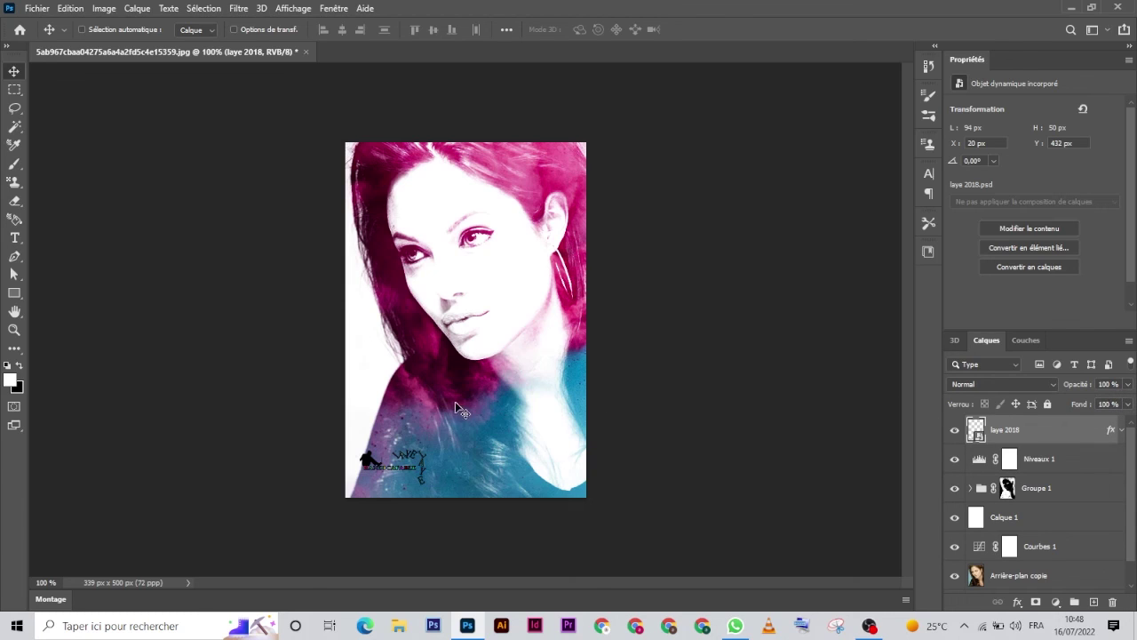
drag(395, 462, 395, 461)
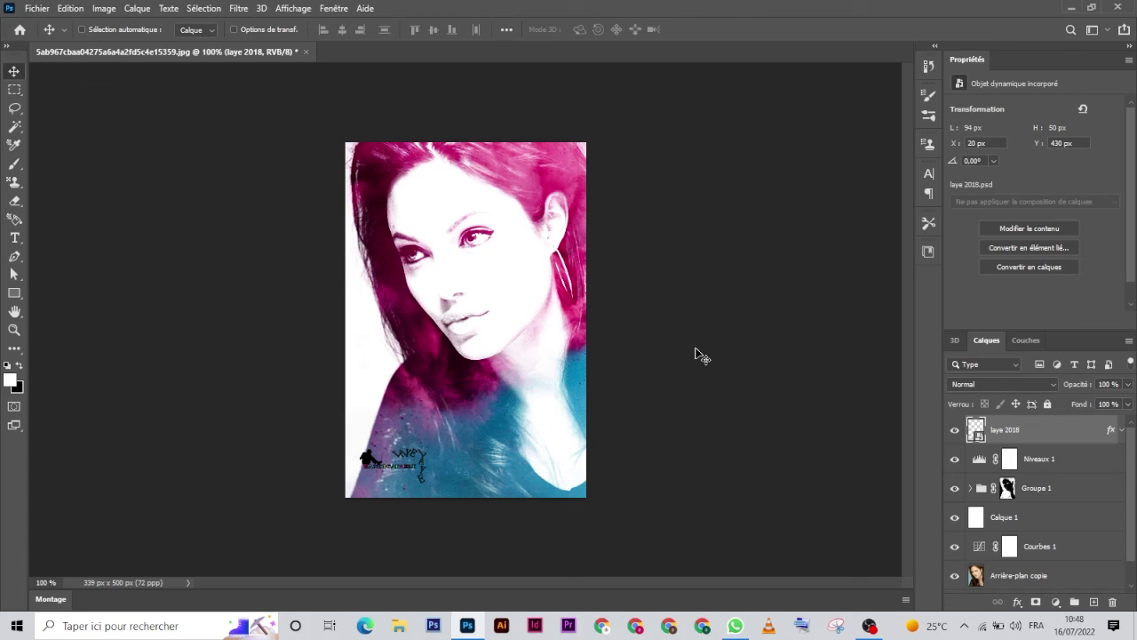
key(Tab)
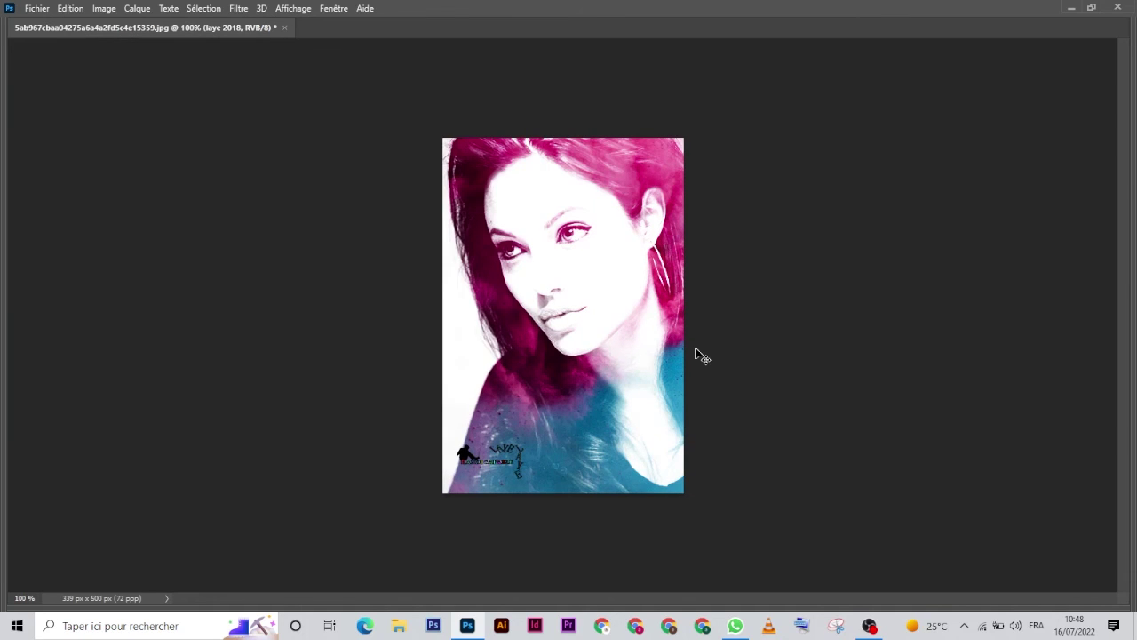